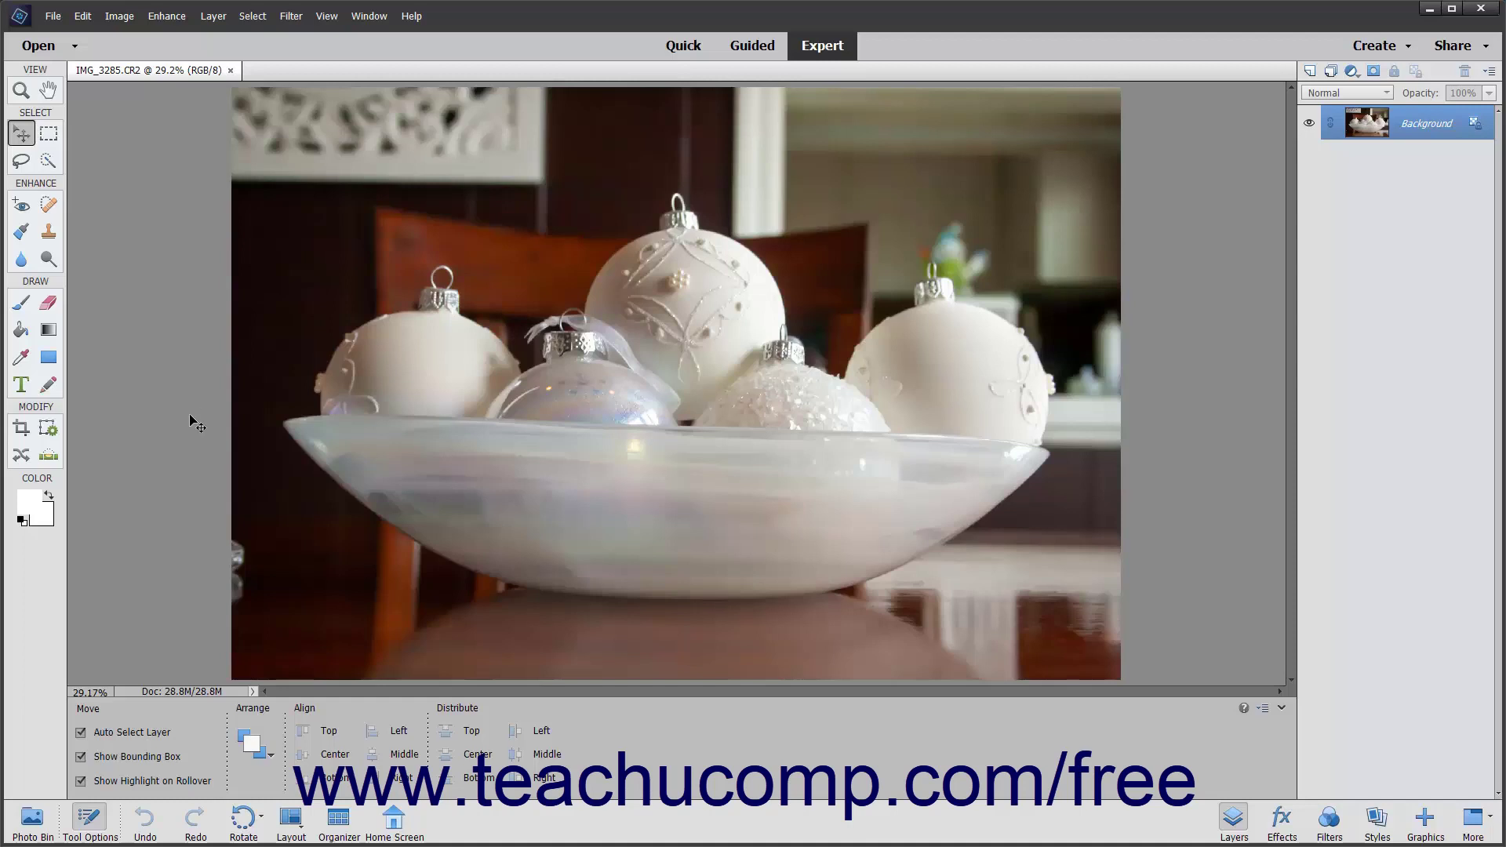
# - Check the photo's print dimensions, file size and resolution in the status bar info display
pyautogui.click(252, 692)
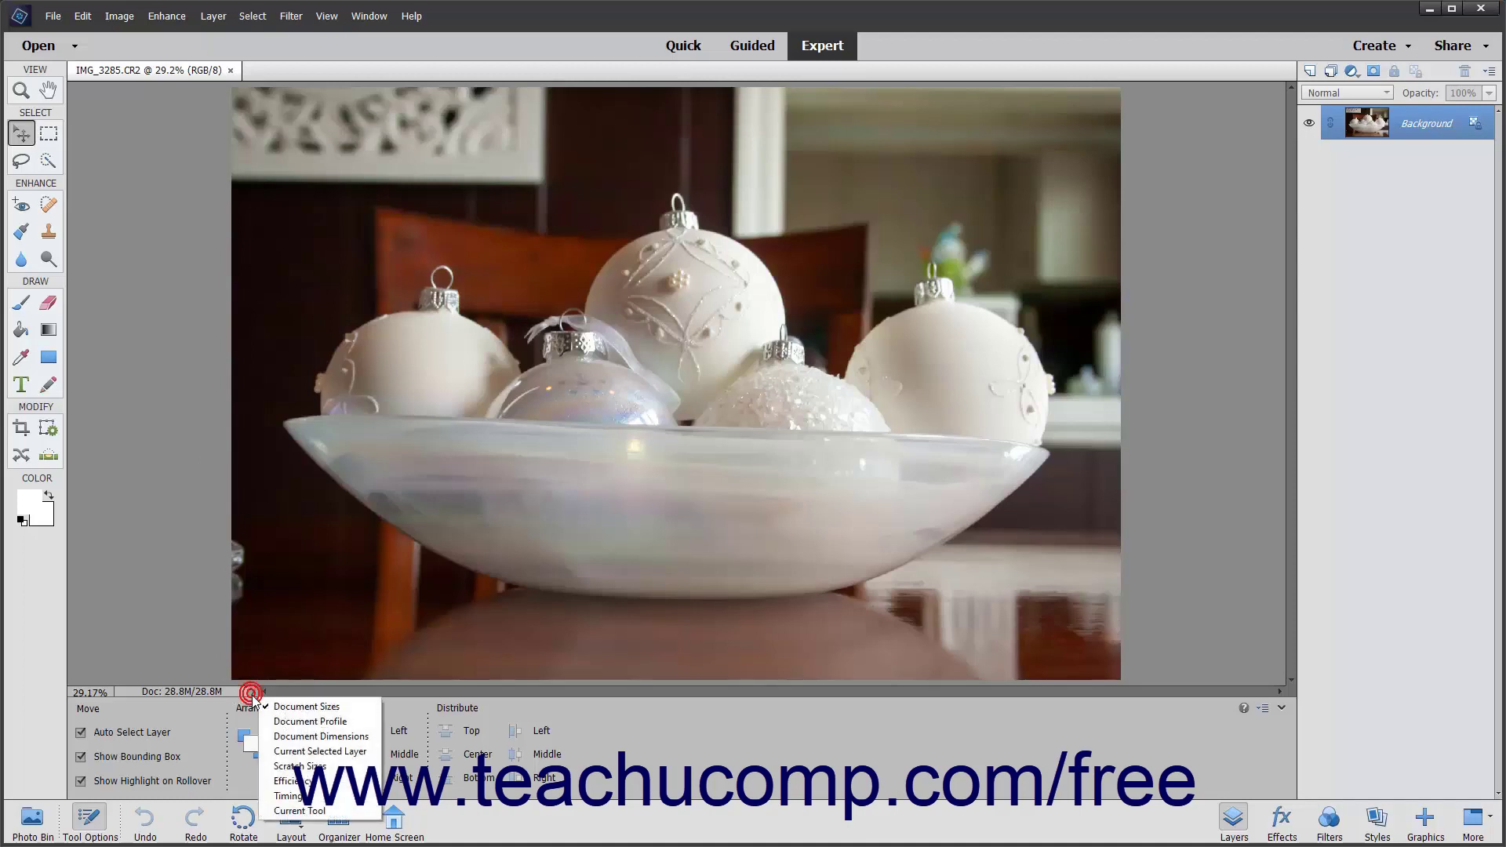
pyautogui.click(314, 737)
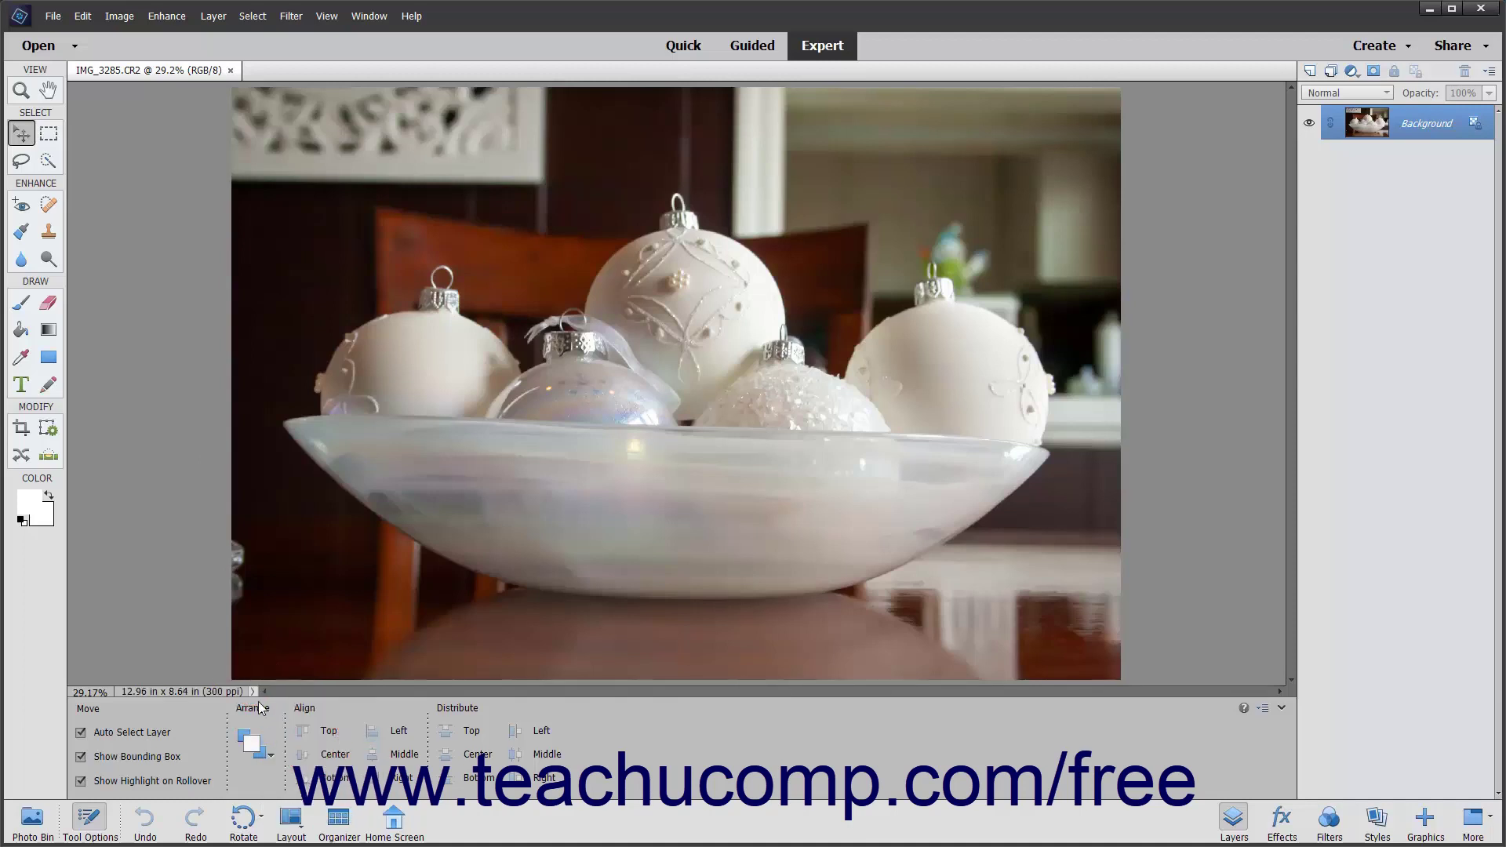
pyautogui.click(223, 690)
pyautogui.click(224, 690)
pyautogui.click(252, 692)
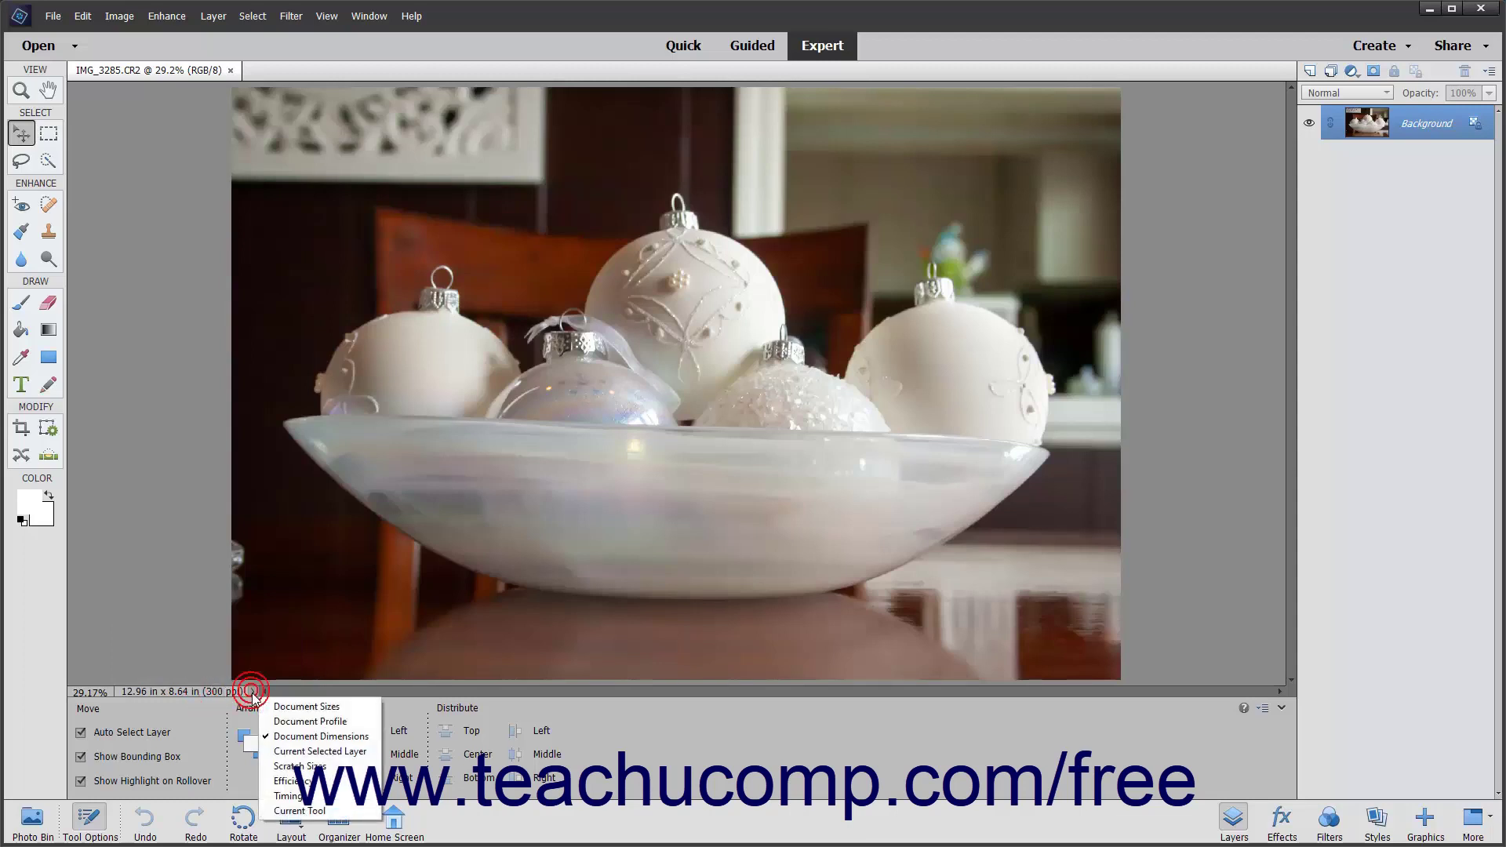
pyautogui.click(294, 706)
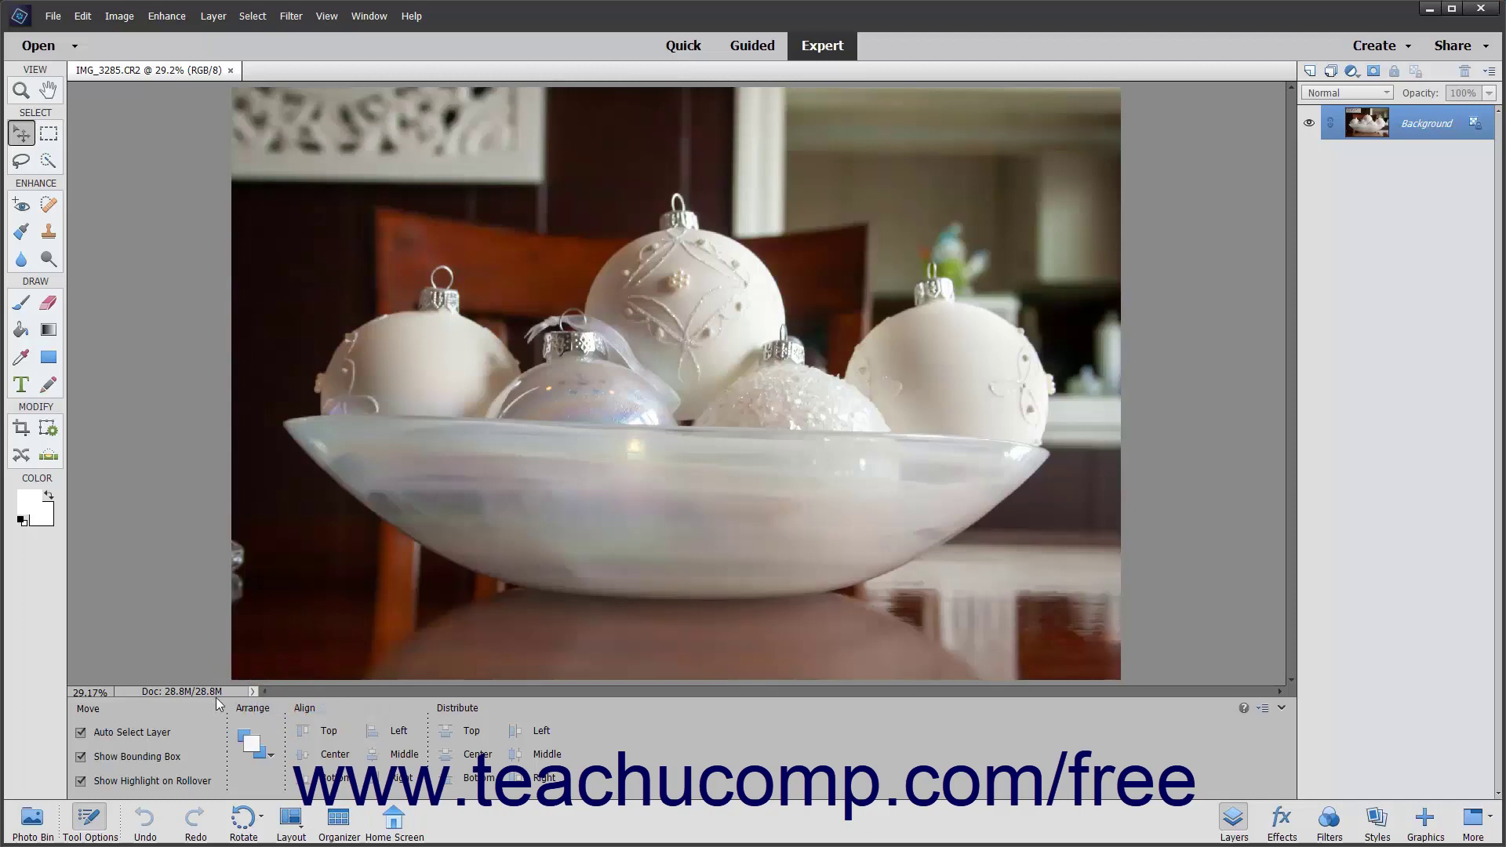
pyautogui.click(212, 693)
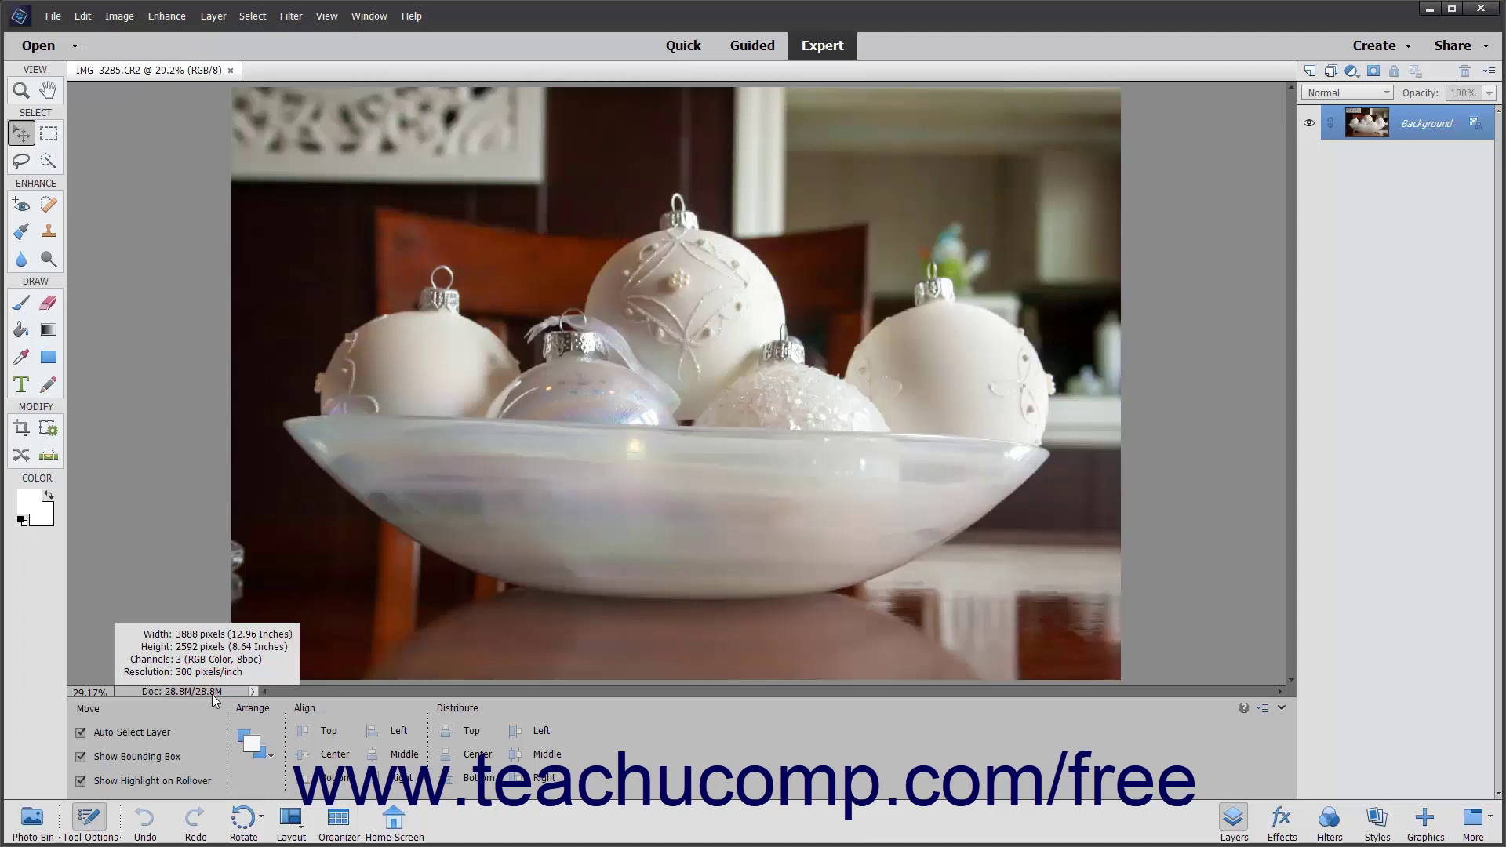
pyautogui.click(212, 694)
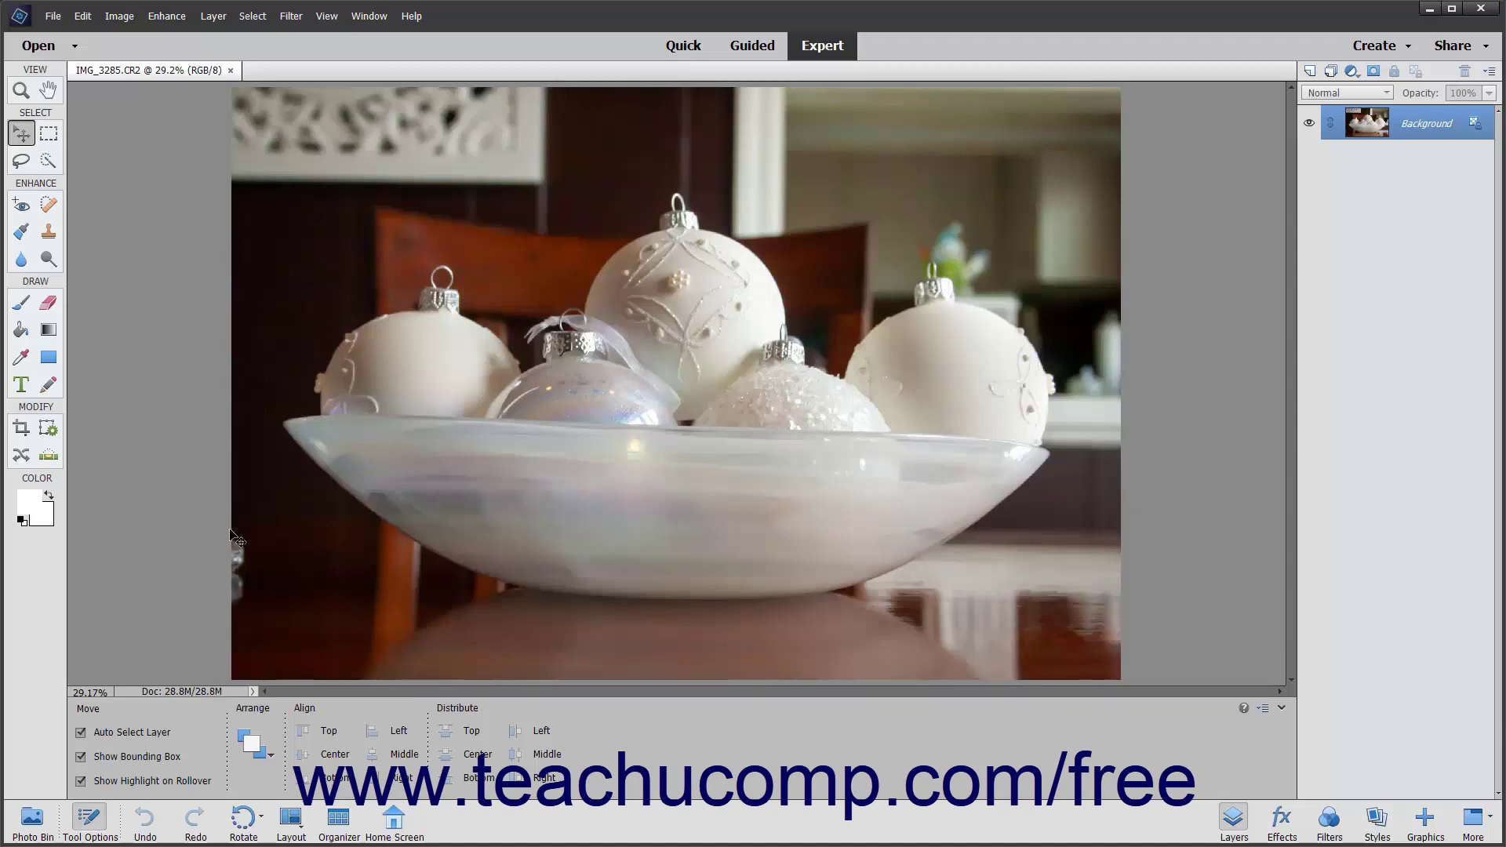
# - Open the Image Size dialog from Image > Resize
pyautogui.click(130, 22)
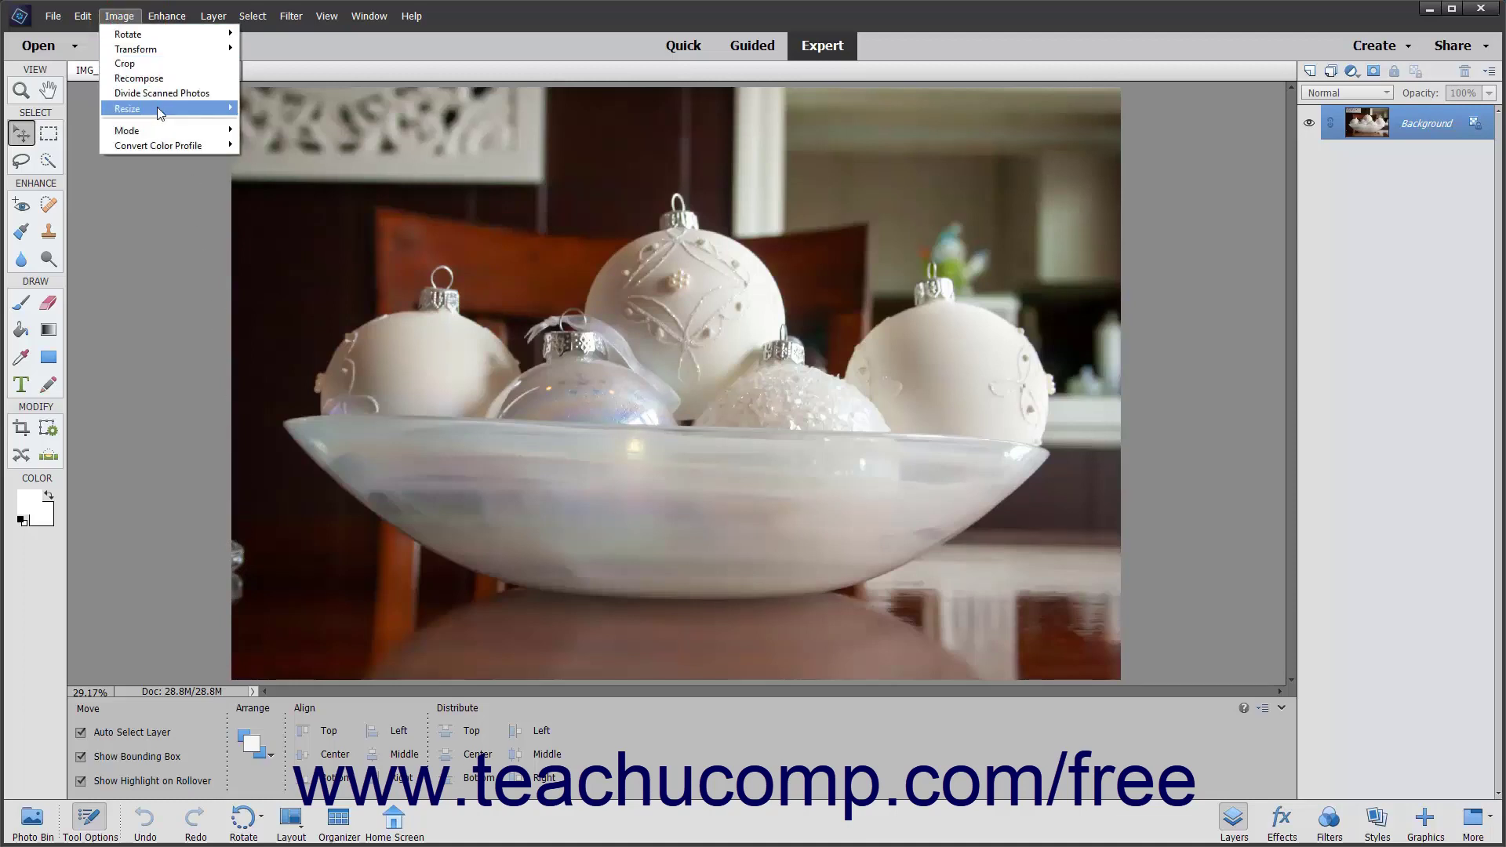
pyautogui.moveTo(159, 113)
pyautogui.click(266, 108)
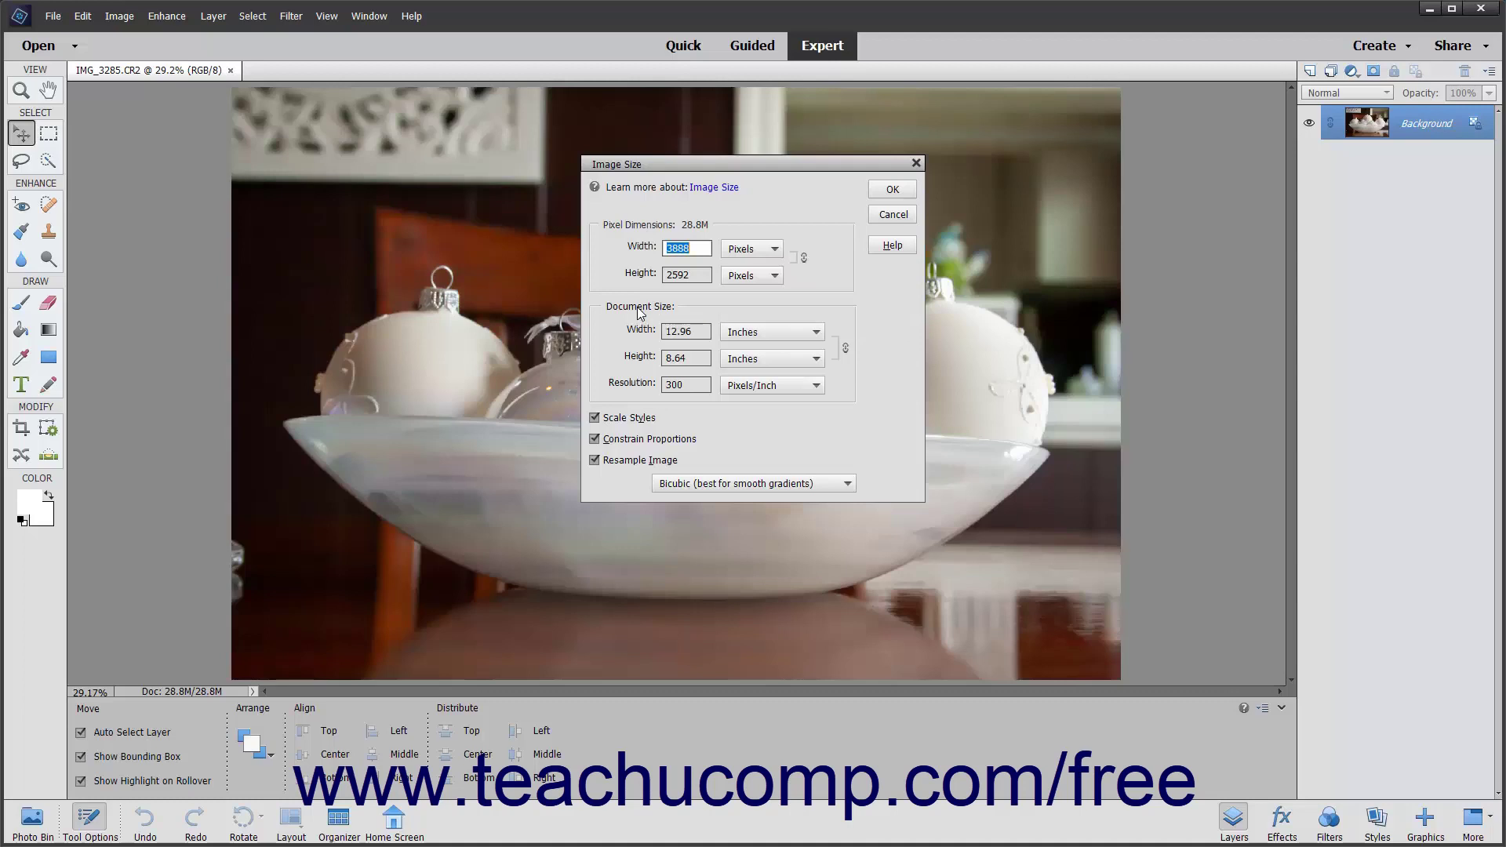
# - Enter a pixel width of 2000, keeping pixels as the unit, and set resolution to 72
pyautogui.click(775, 249)
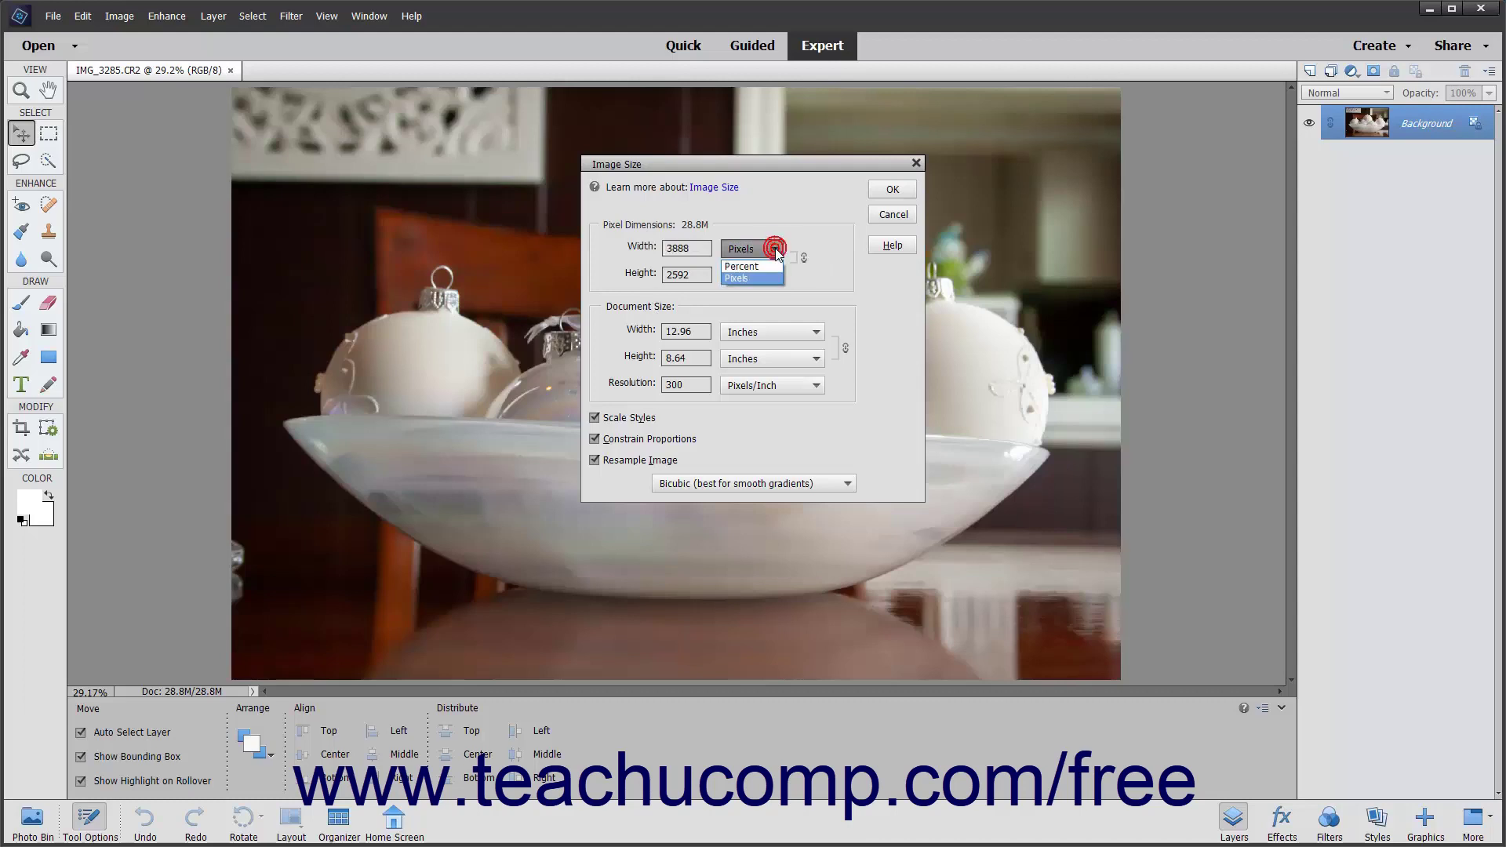
pyautogui.click(774, 250)
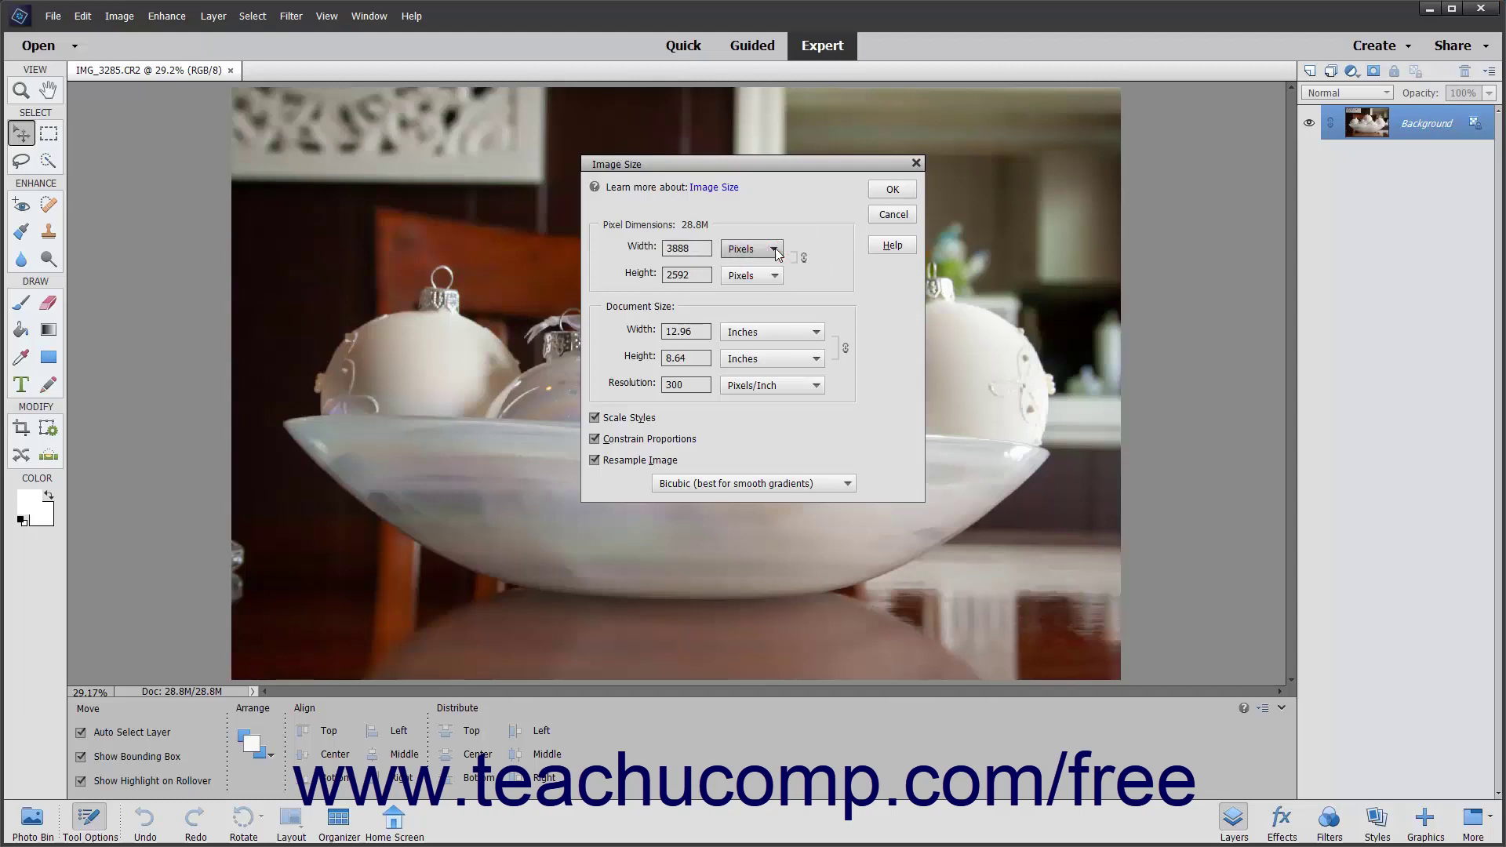
pyautogui.hotkey('shift', 'Tab')
pyautogui.write('2000')
pyautogui.click(760, 251)
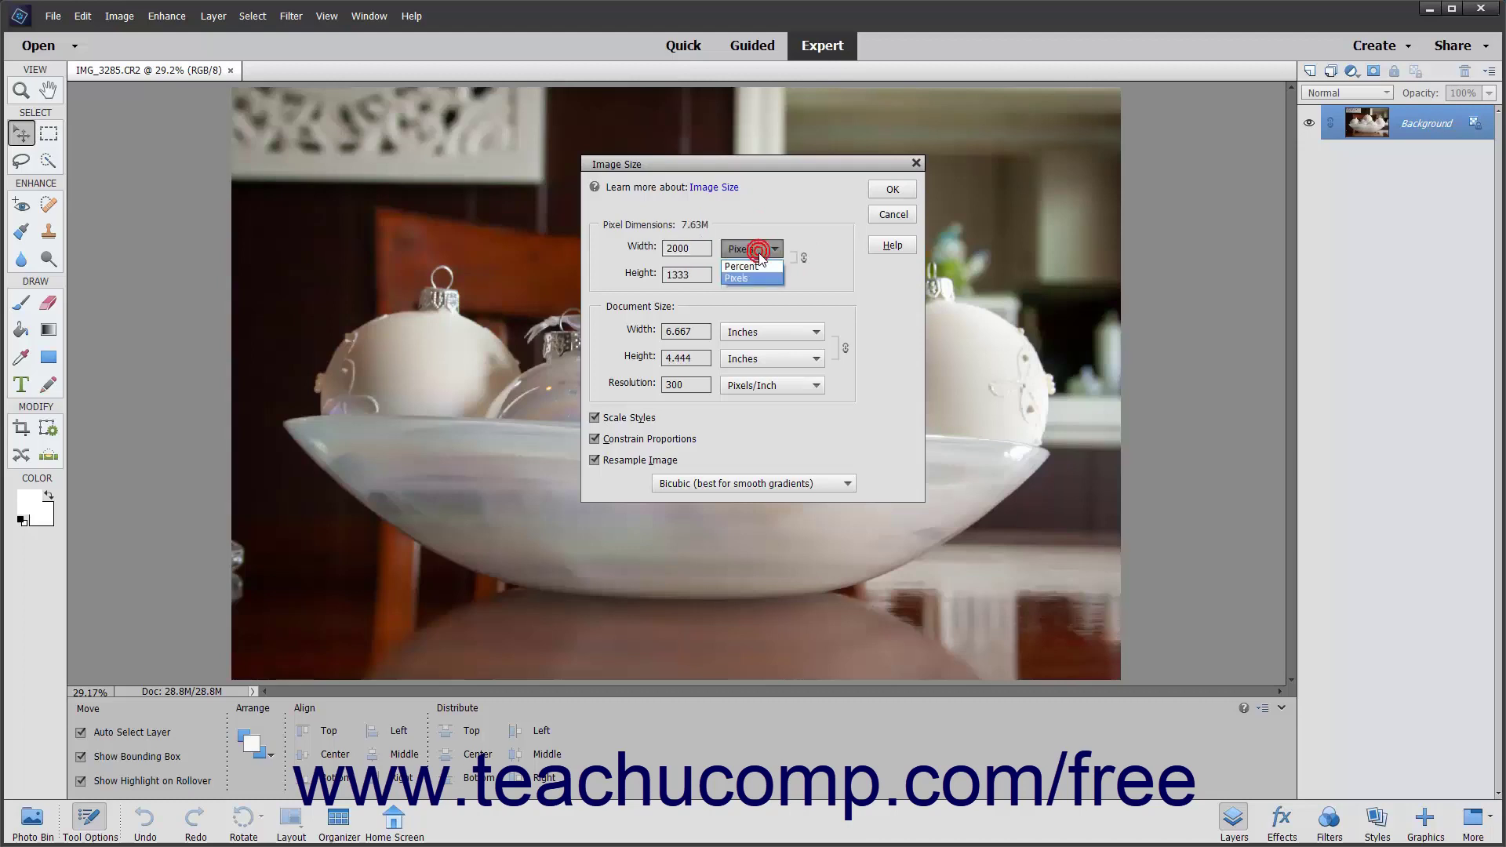
pyautogui.click(757, 278)
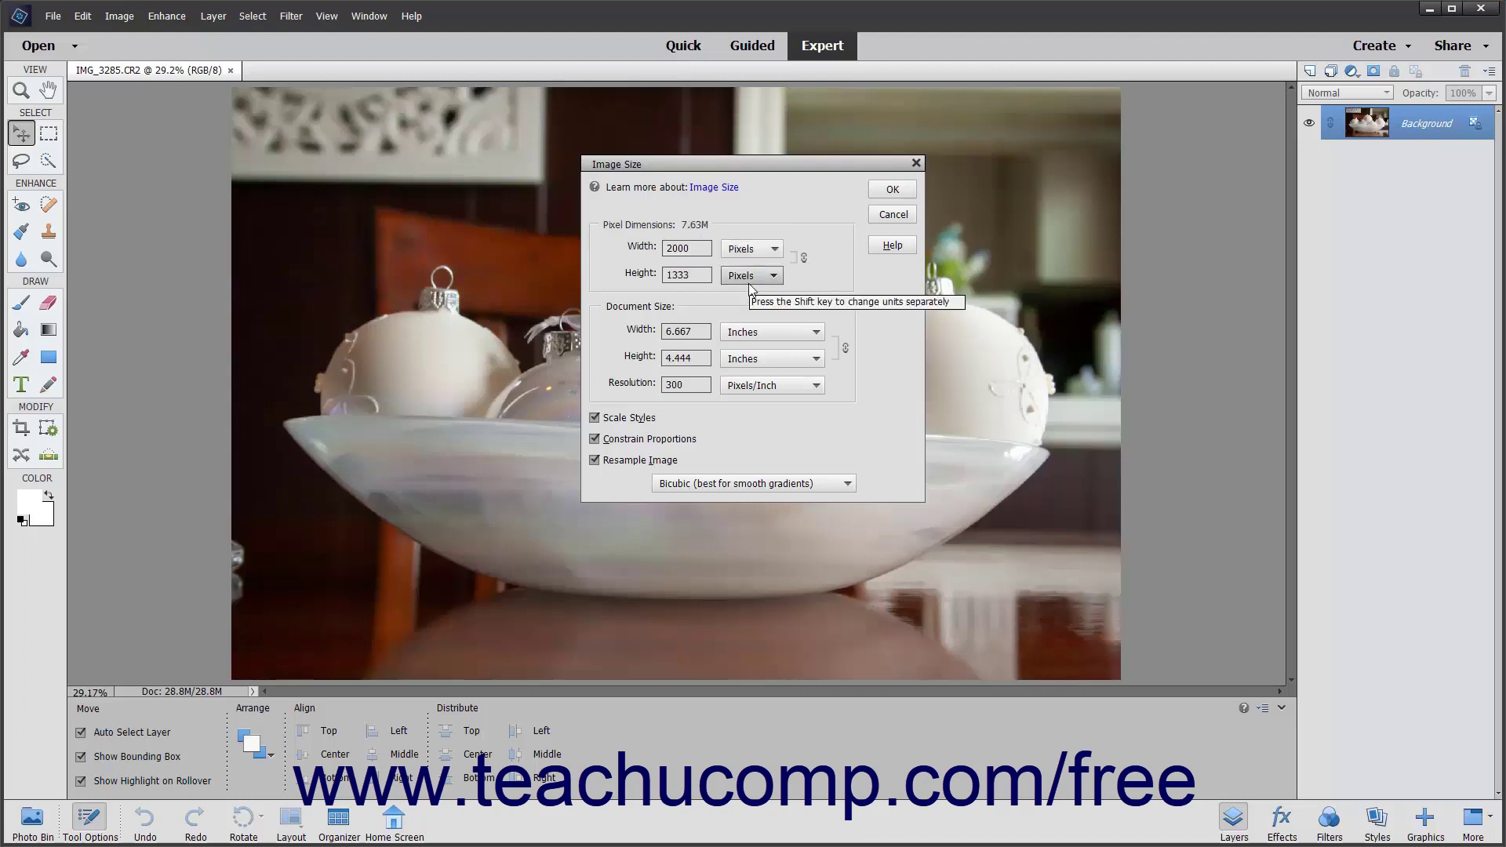
pyautogui.doubleClick(689, 385)
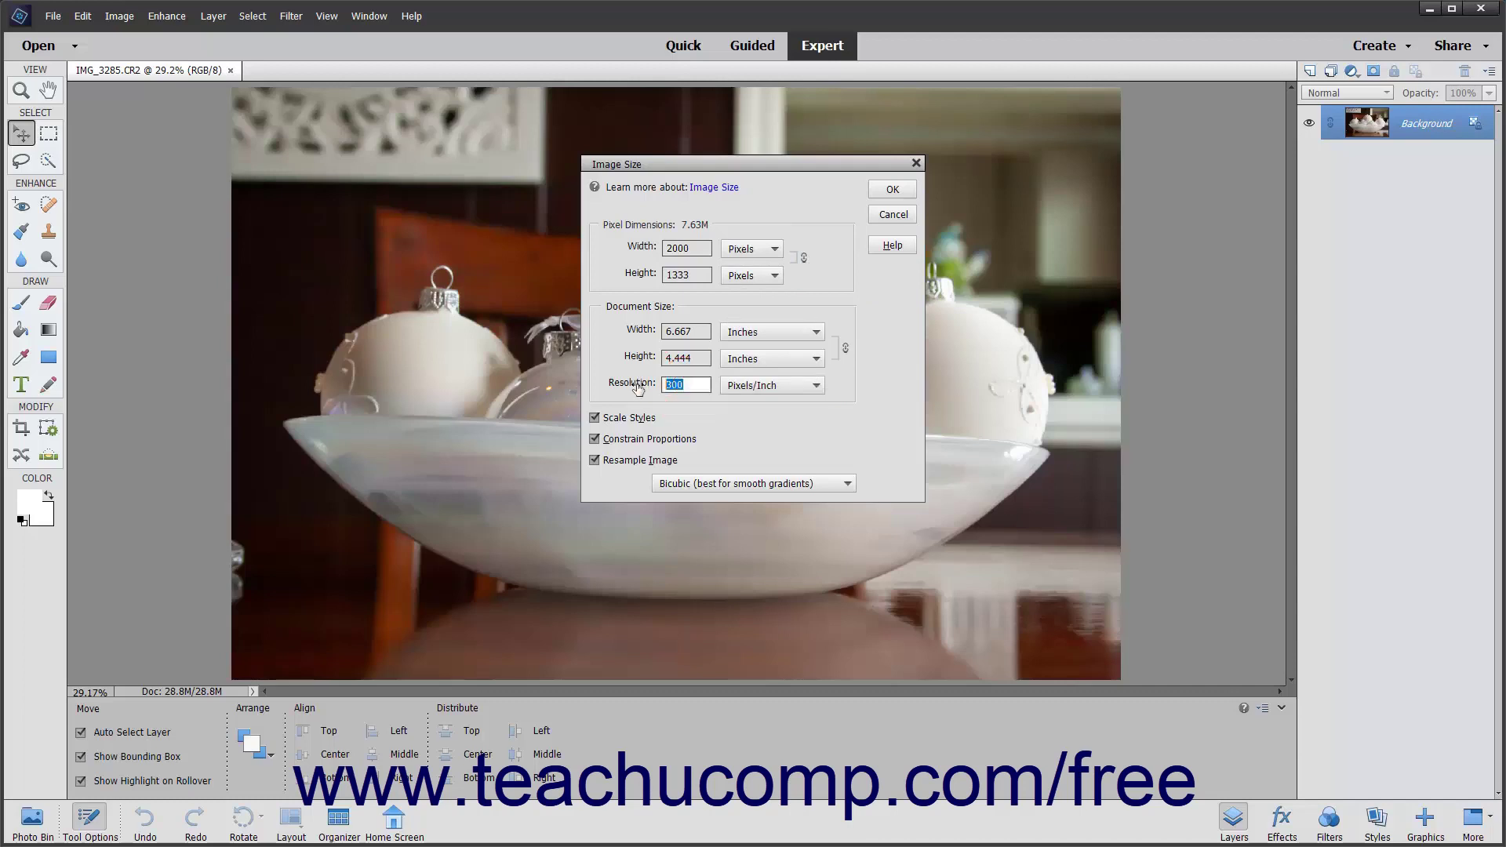
pyautogui.write('72')
pyautogui.click(771, 385)
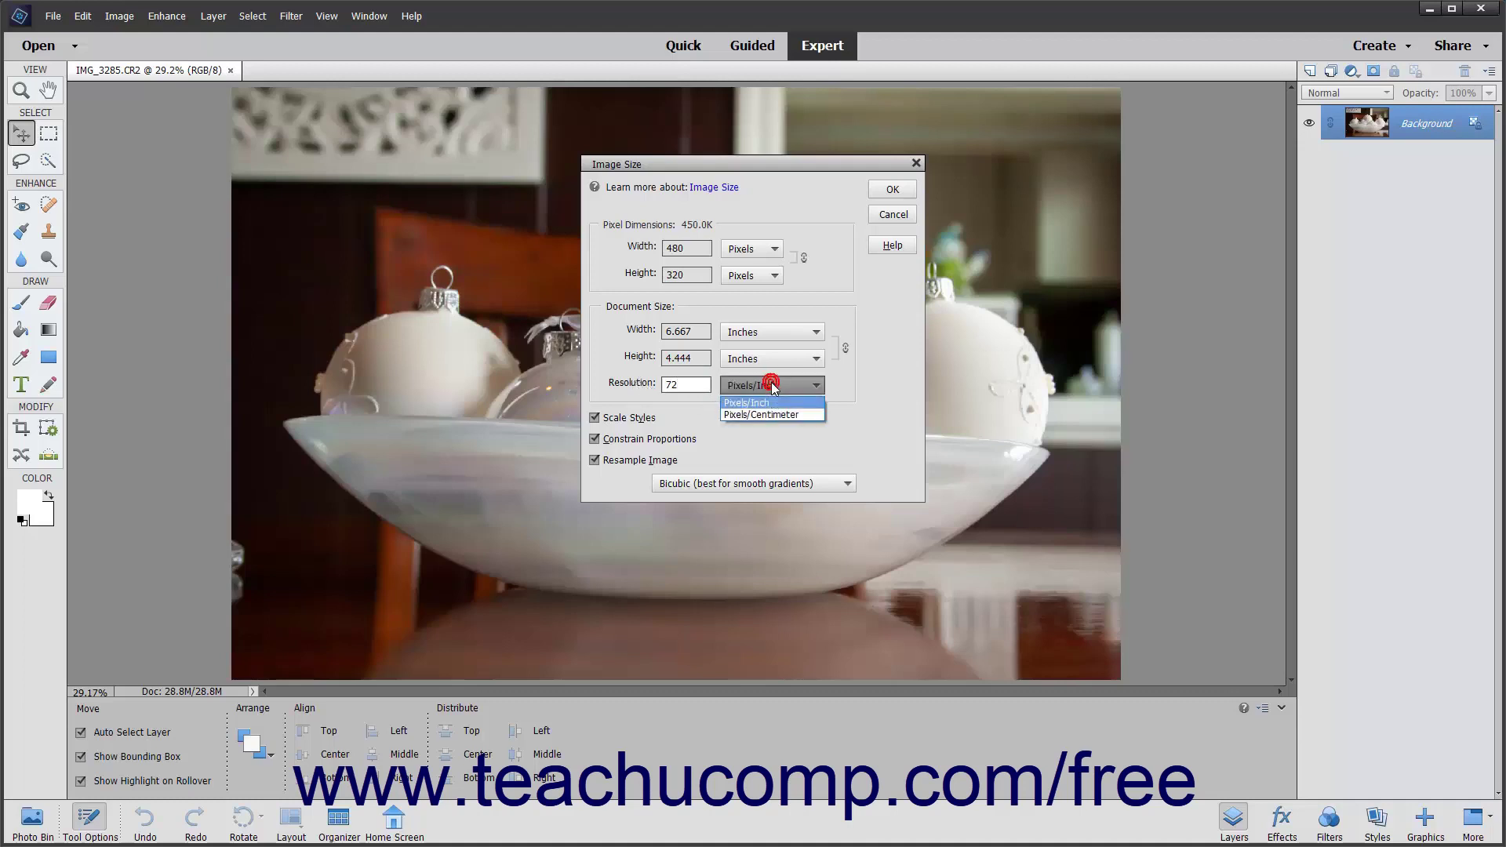
pyautogui.click(769, 403)
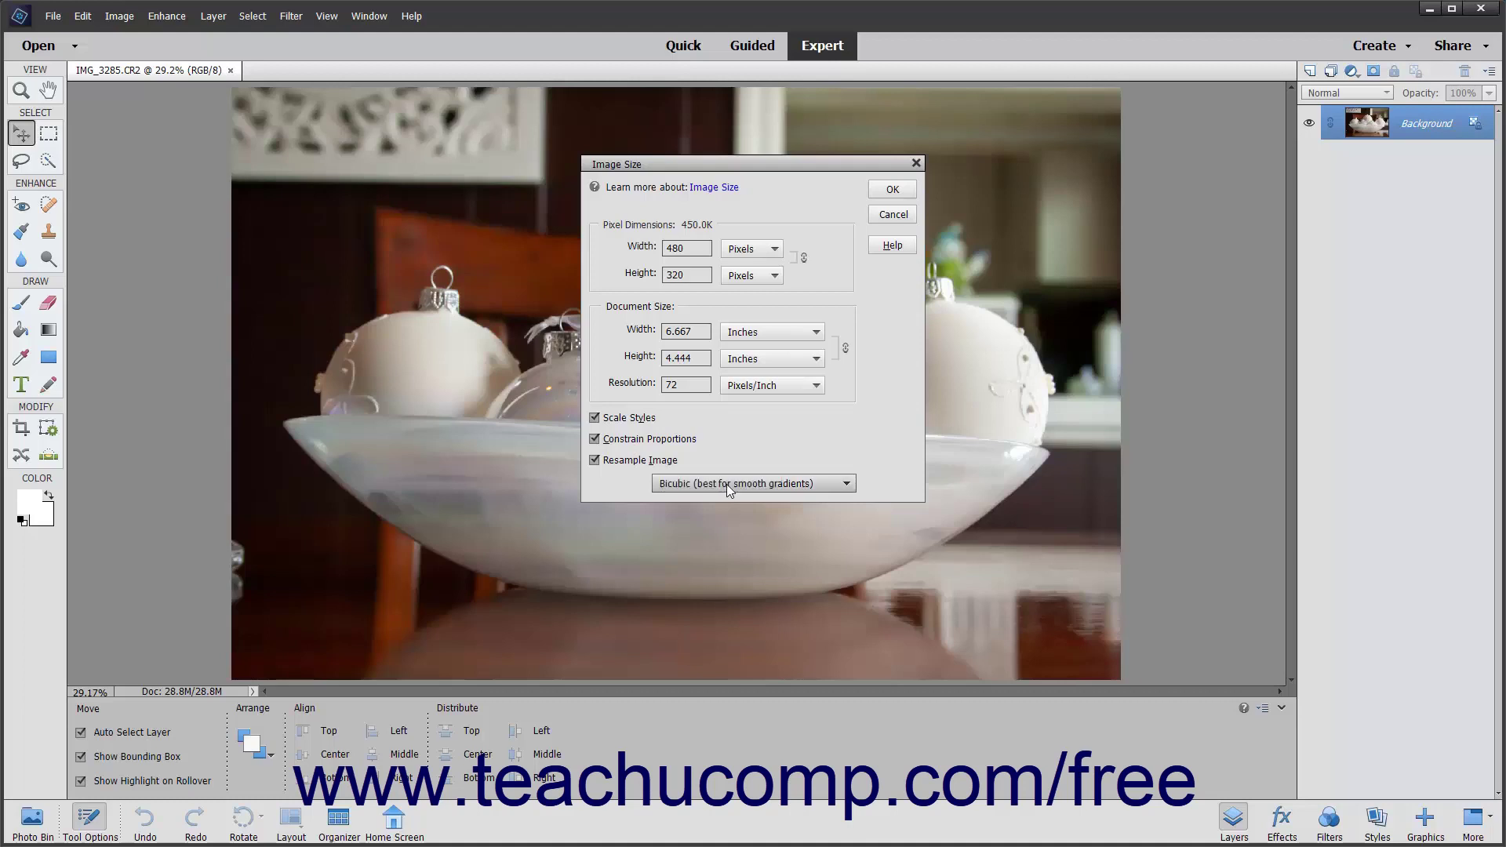
pyautogui.click(769, 483)
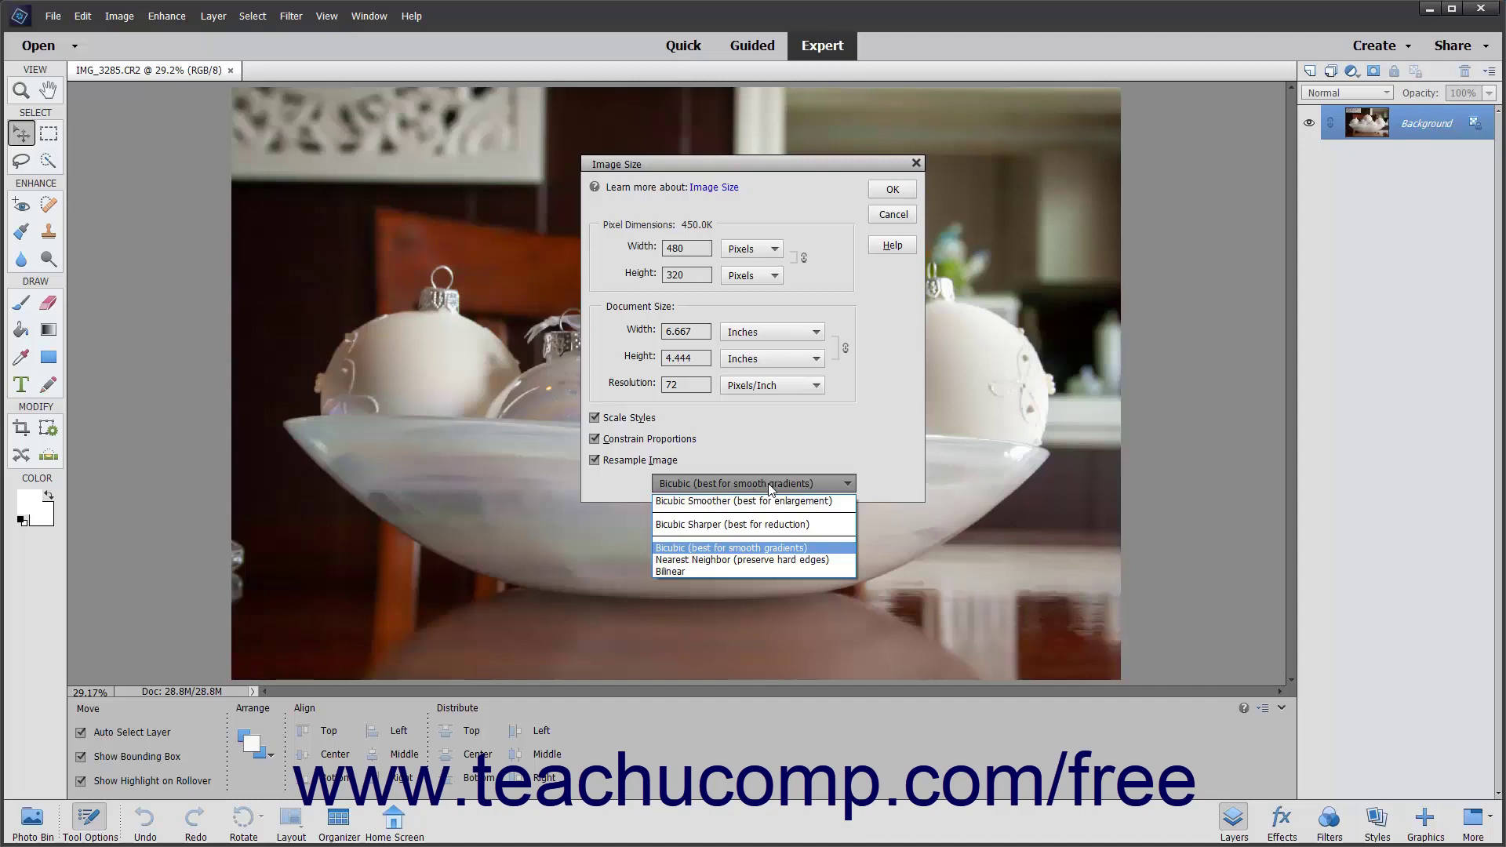
pyautogui.click(769, 486)
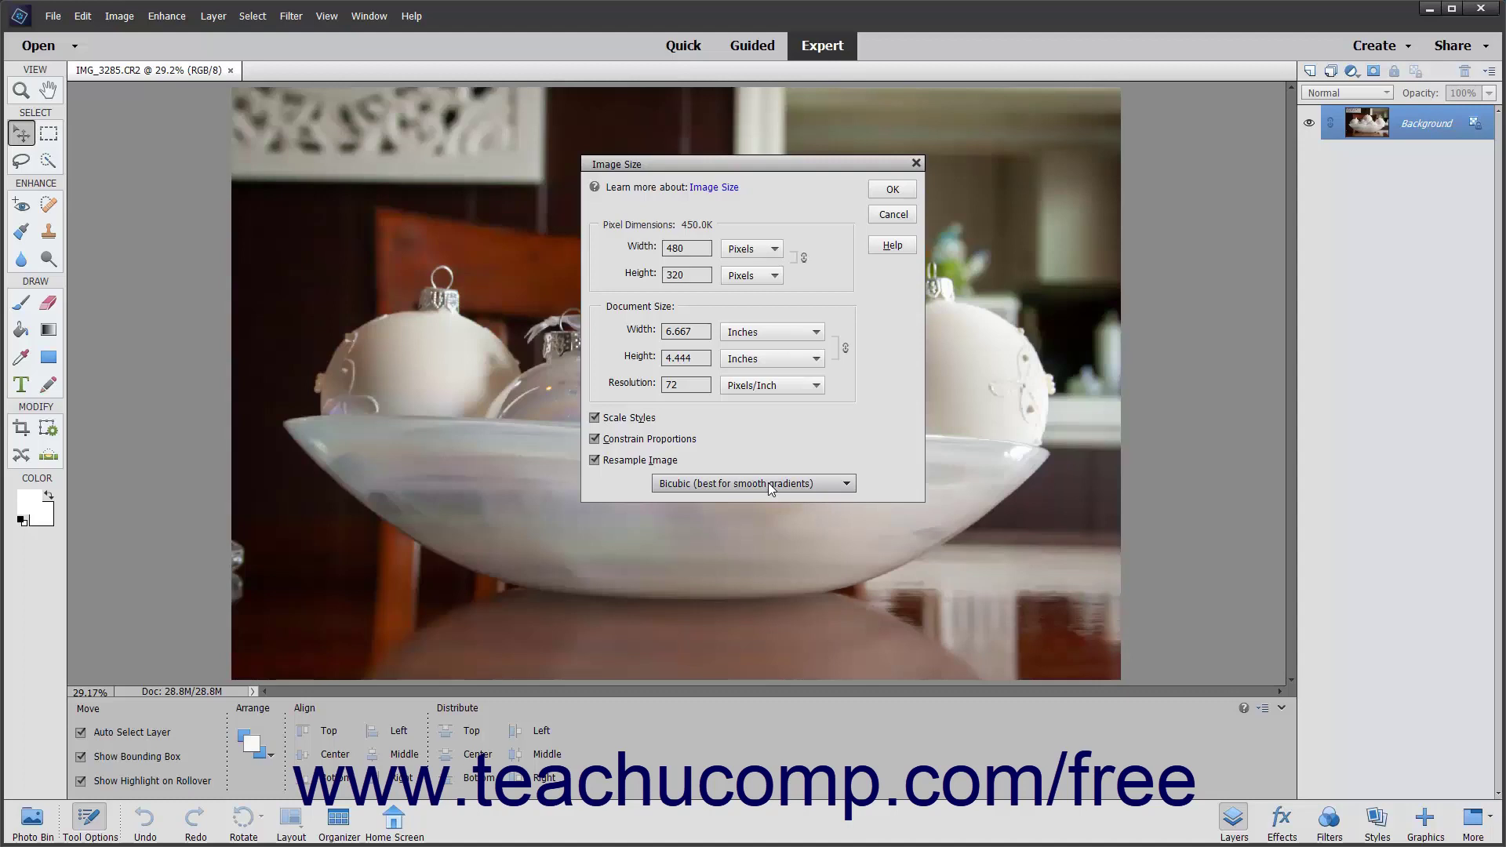
pyautogui.click(769, 483)
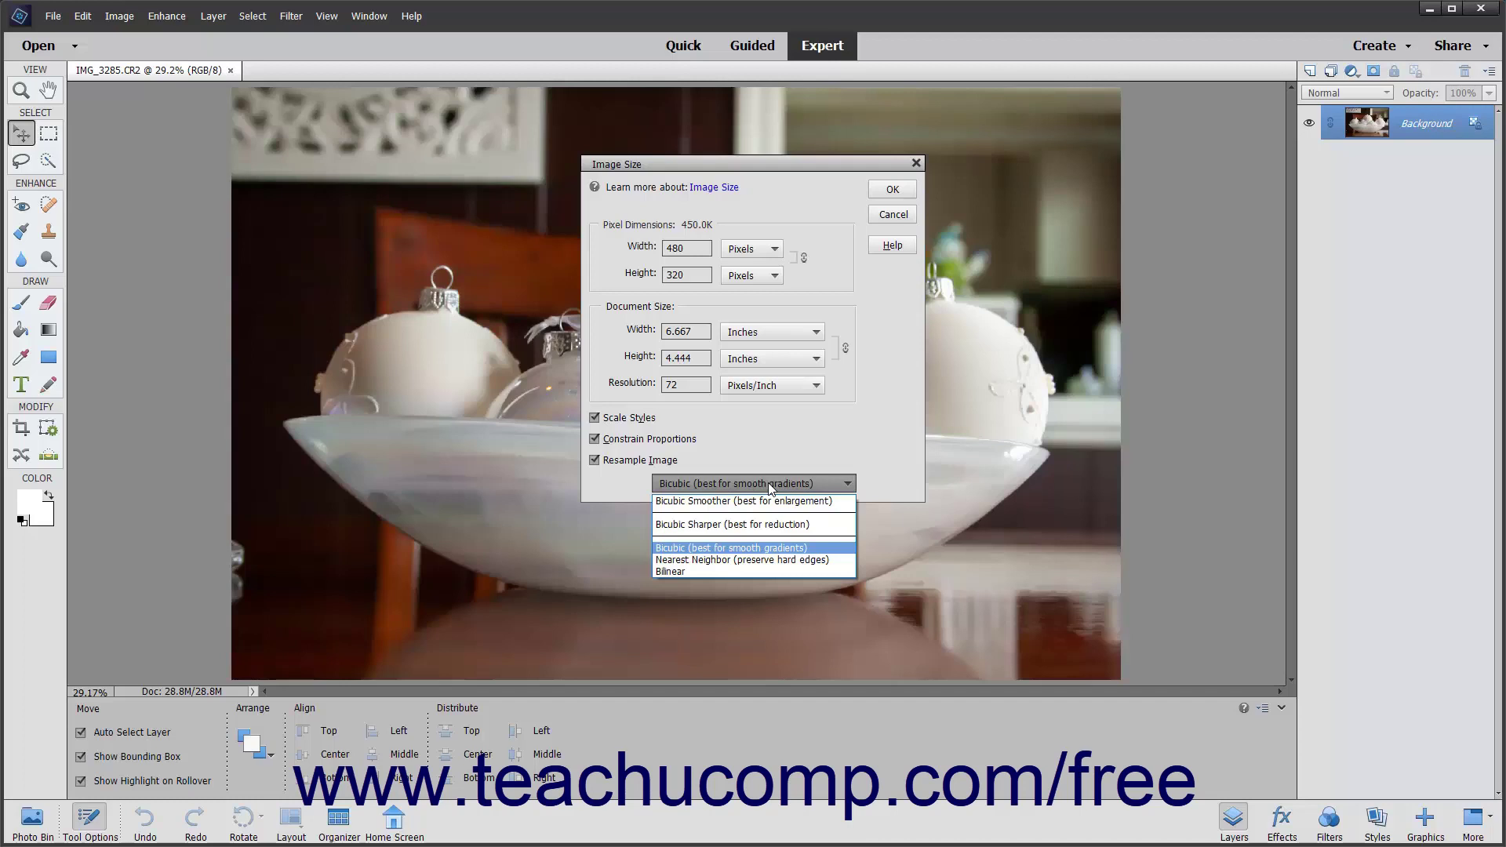
pyautogui.click(769, 482)
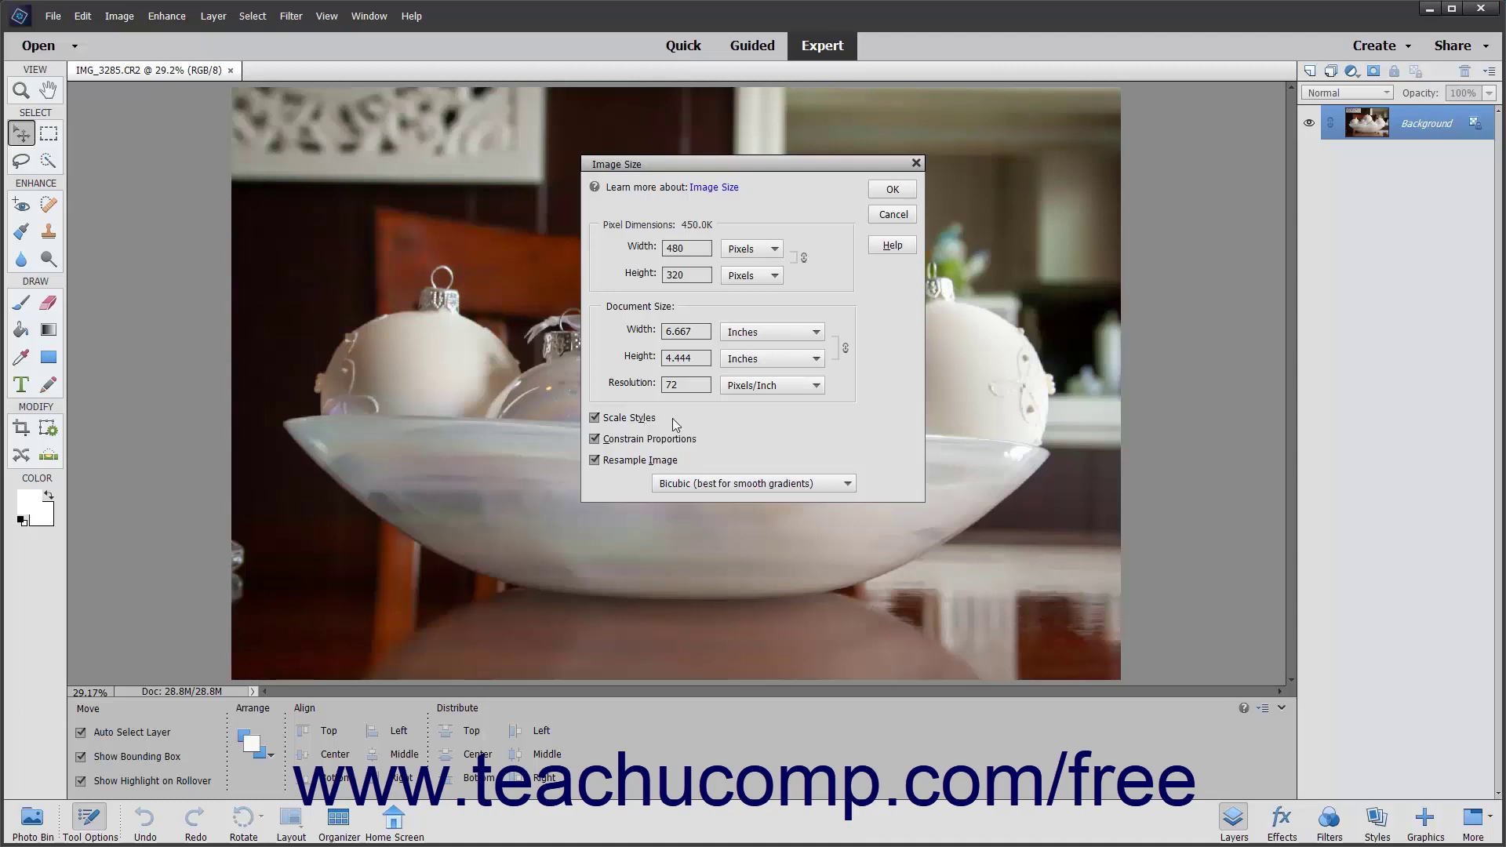
# - Restore the original Image Size values with width and height proportions linked
pyautogui.click(623, 443)
pyautogui.click(694, 251)
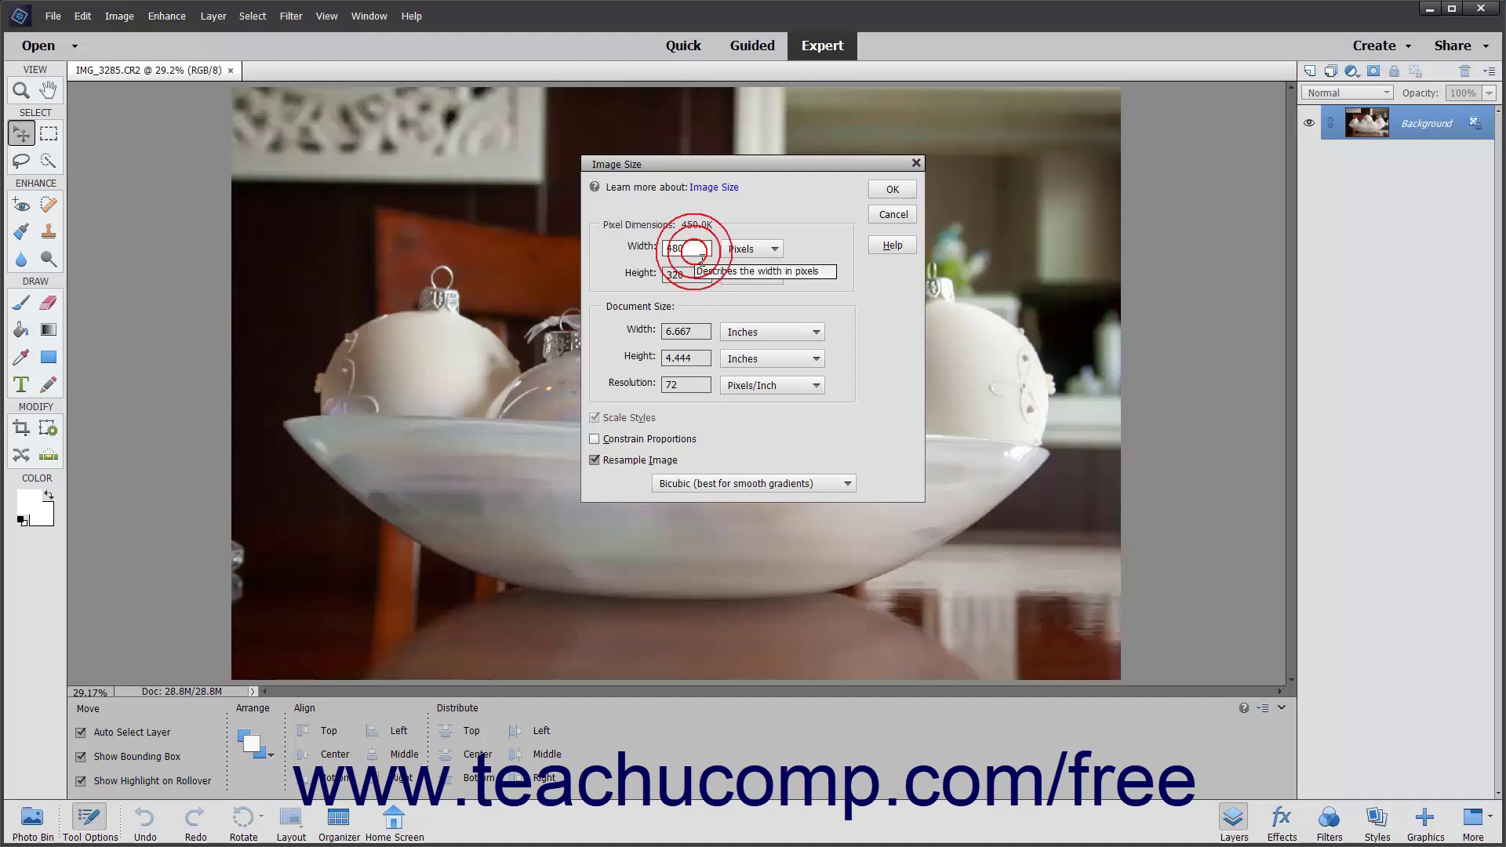
pyautogui.click(693, 274)
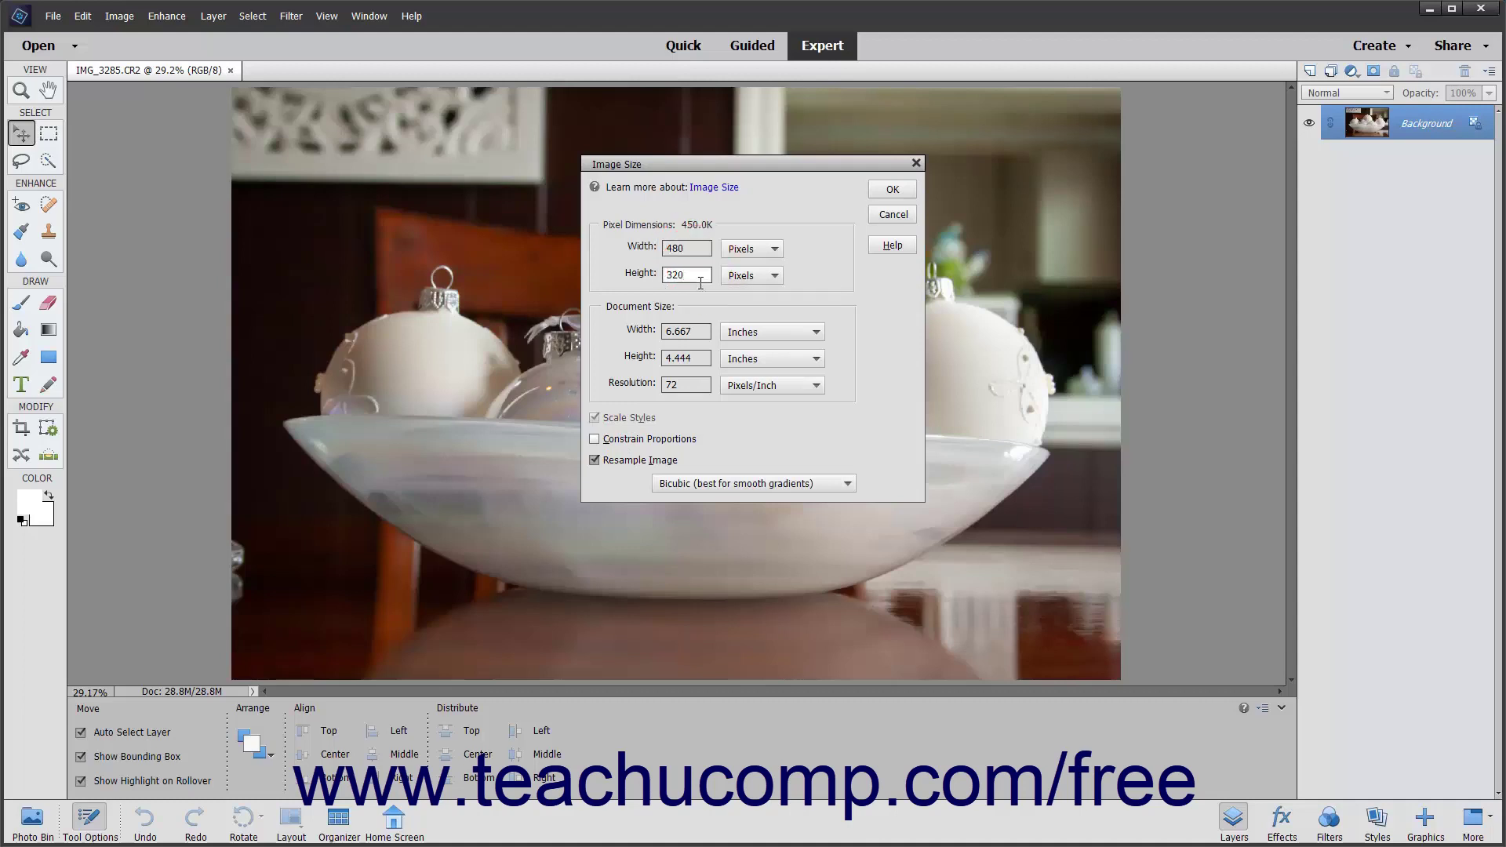
pyautogui.click(622, 441)
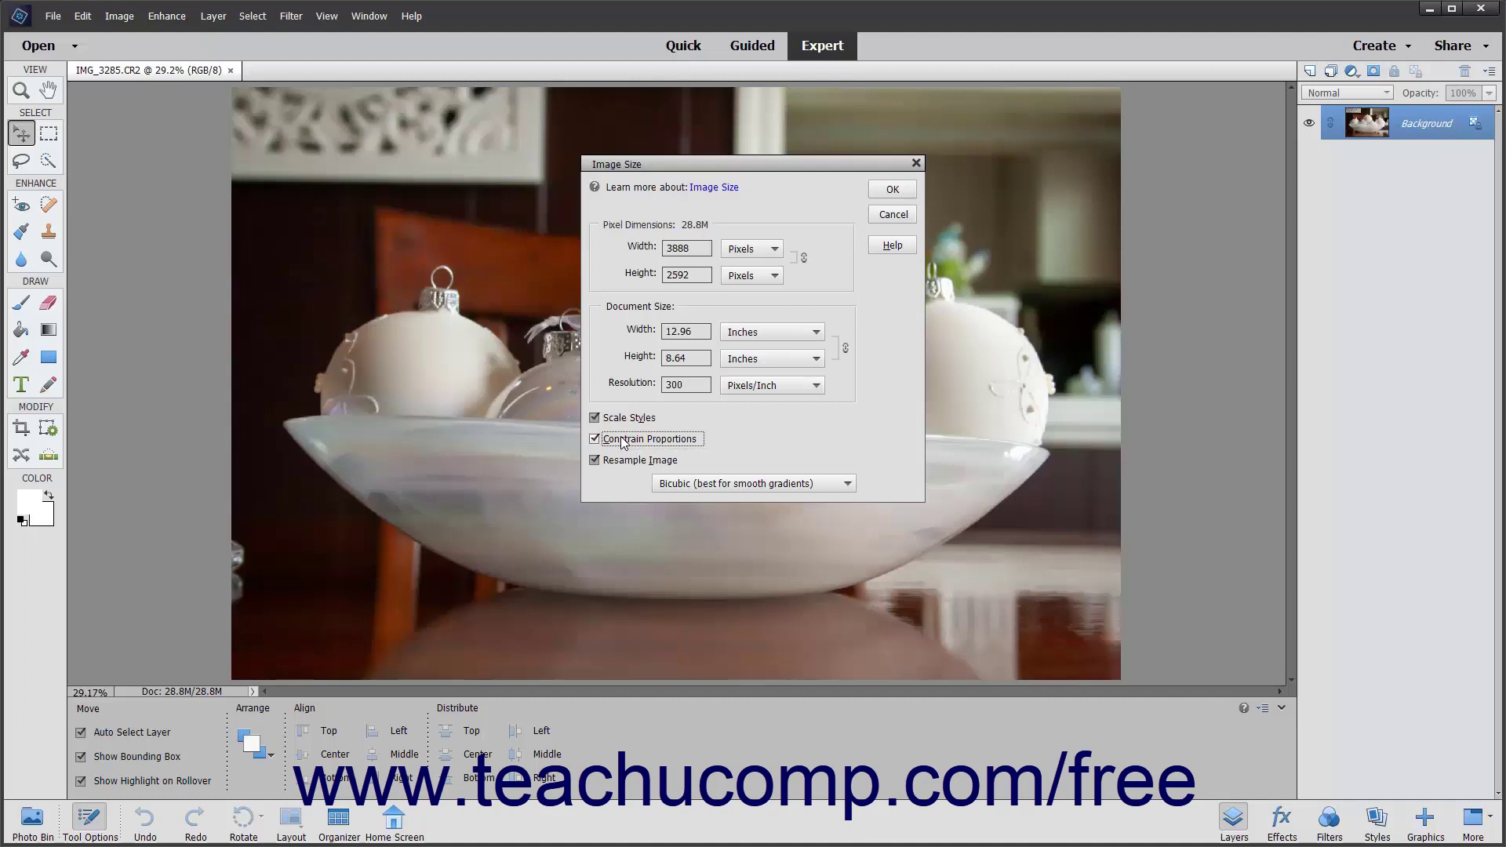
# - Set document width to 6 inches and resolution to 72 ppi, then confirm the resize
pyautogui.doubleClick(686, 331)
pyautogui.write('6')
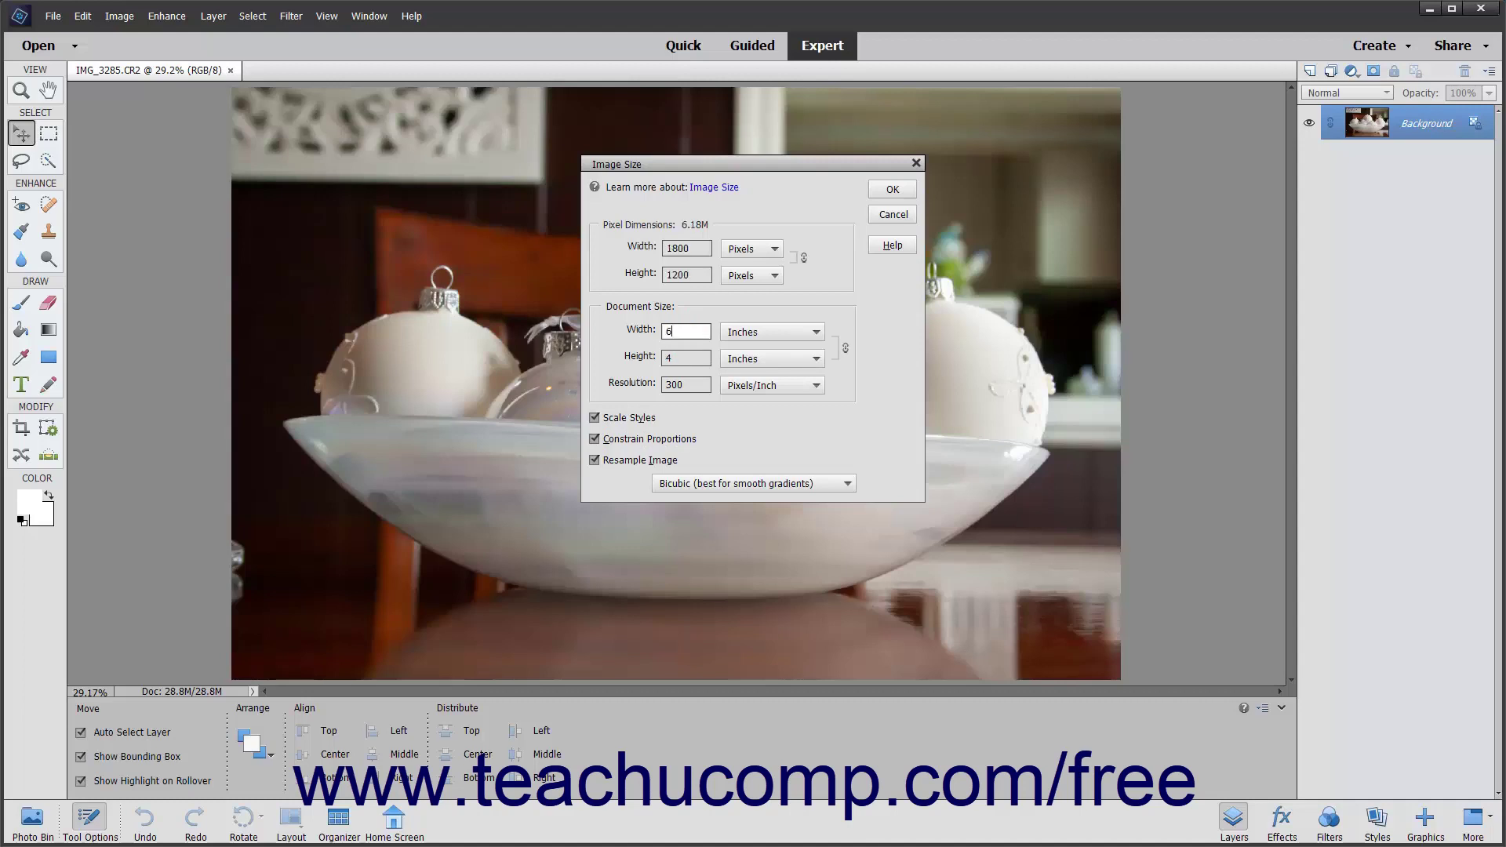
pyautogui.press('Tab')
pyautogui.press('Tab')
pyautogui.press('Tab')
pyautogui.write('7')
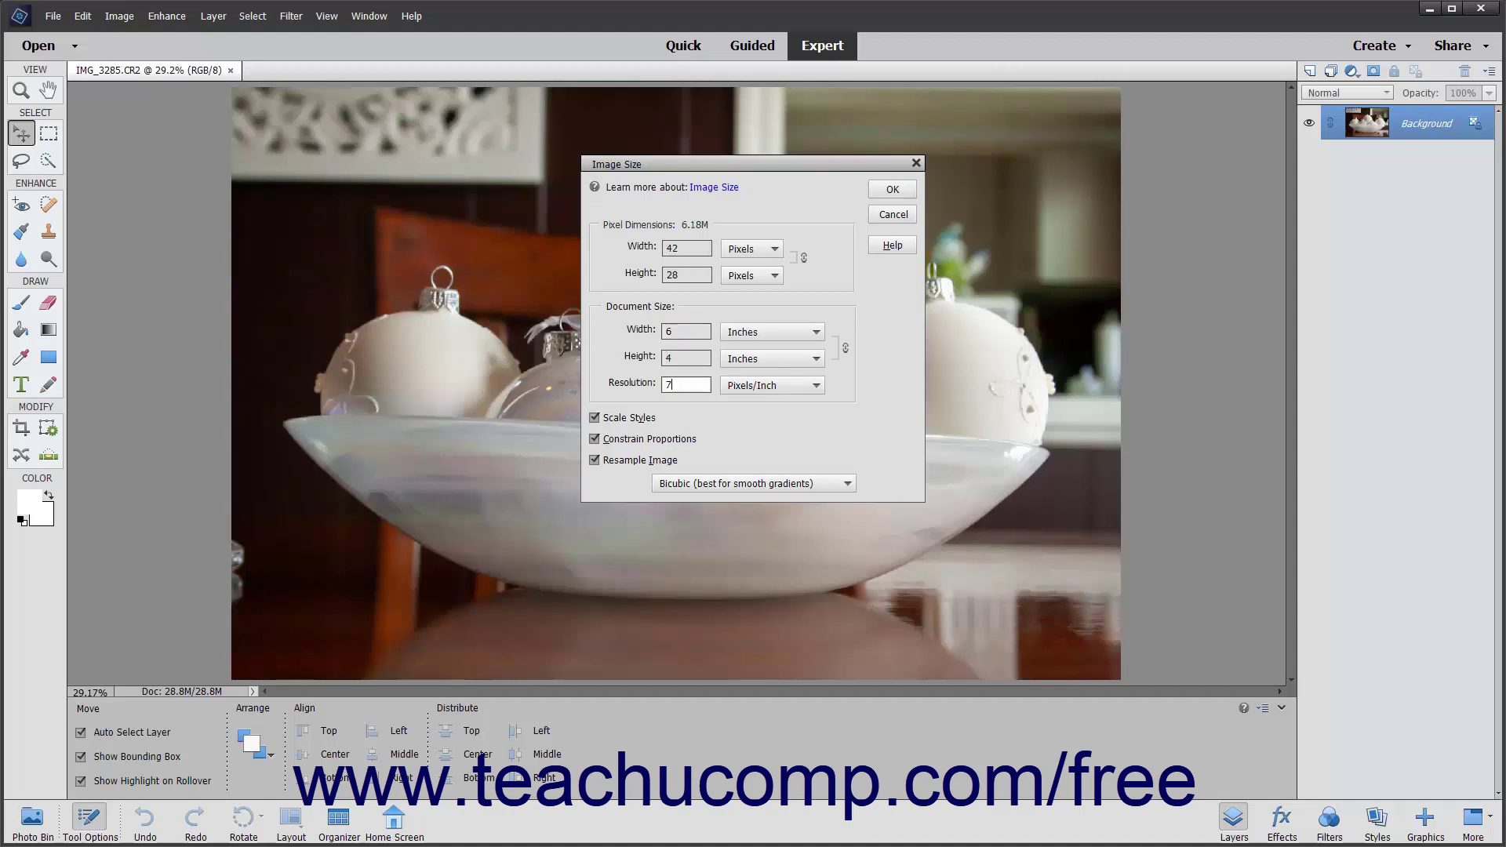
pyautogui.write('2')
pyautogui.click(697, 359)
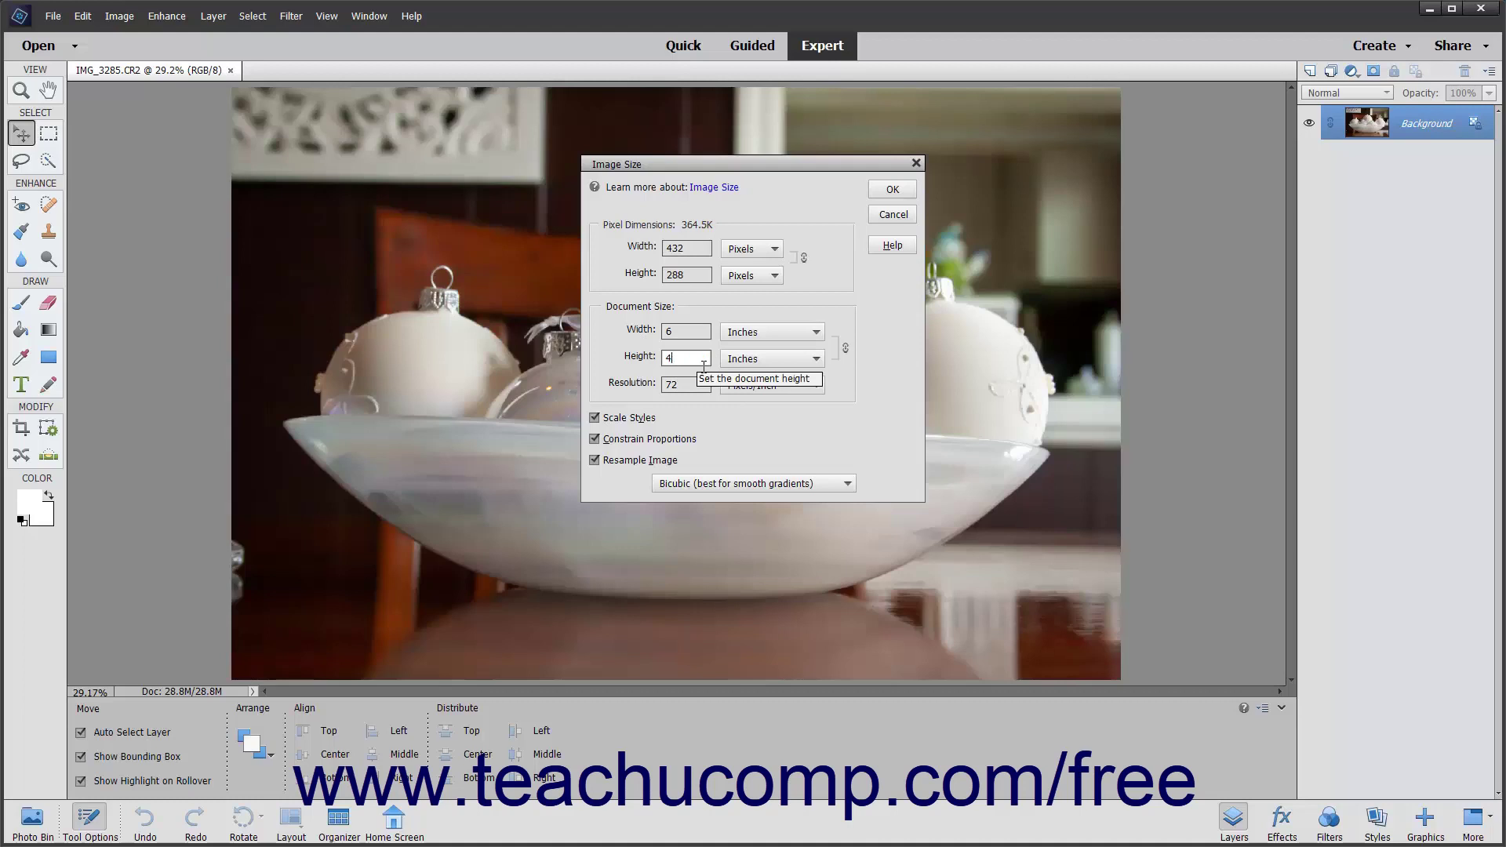
pyautogui.click(882, 194)
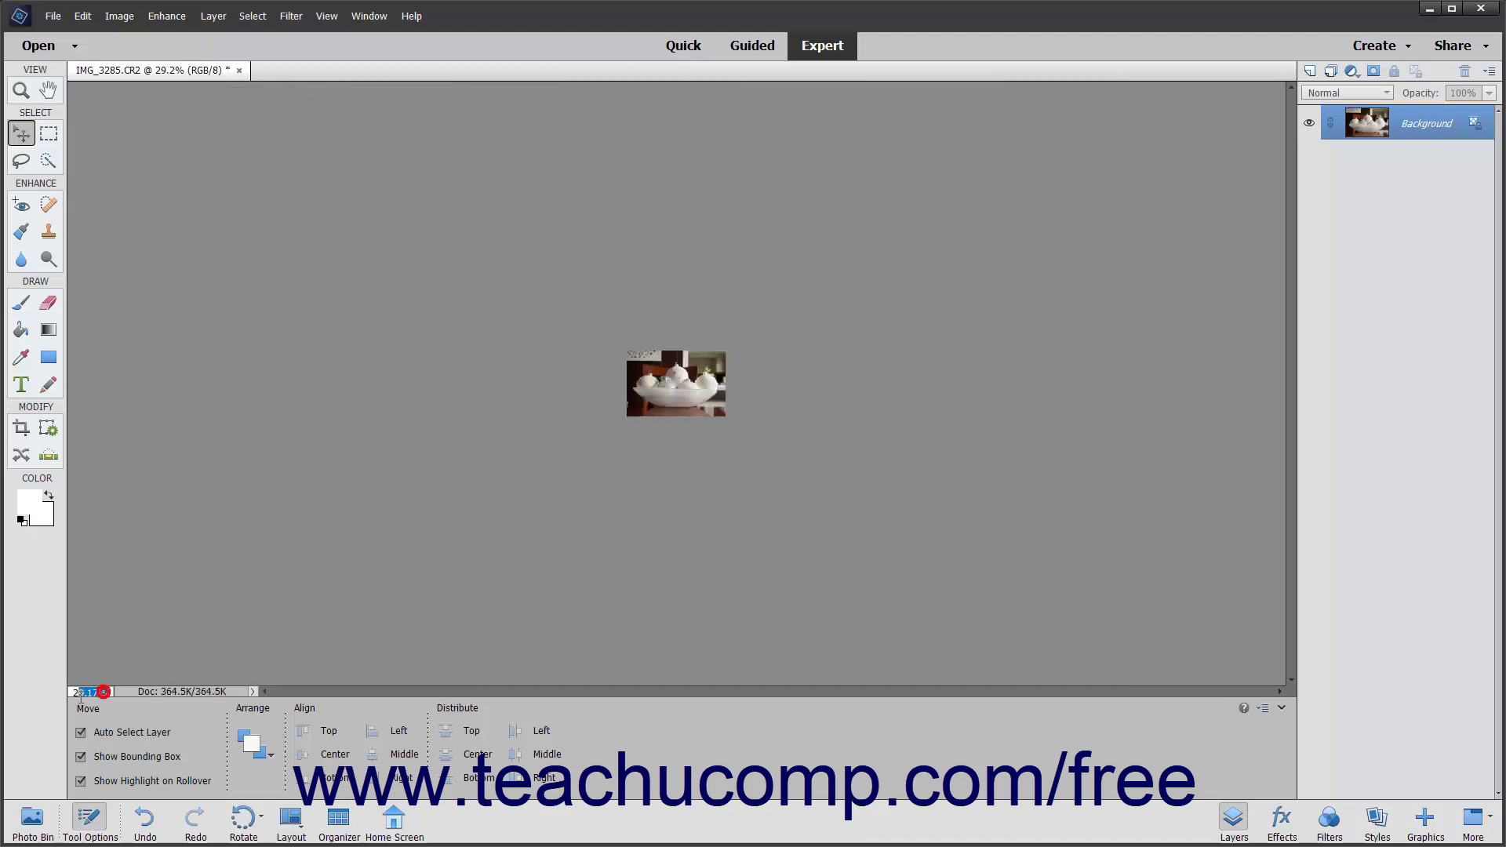
# - Set the status bar zoom to 100% to view the 432 × 288 photo
pyautogui.click(92, 692)
pyautogui.write('100')
pyautogui.press('Return')
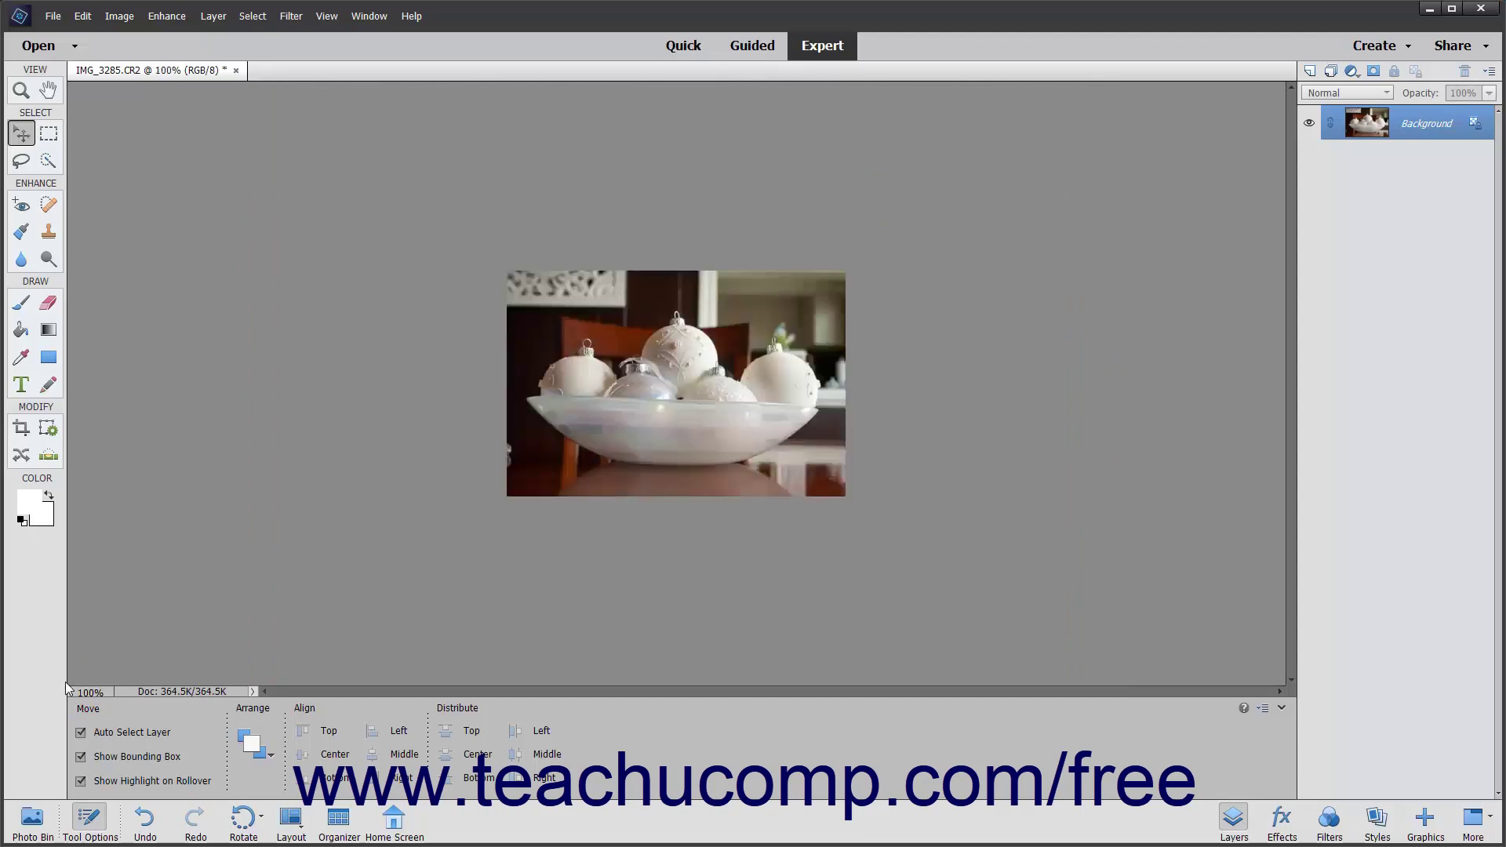